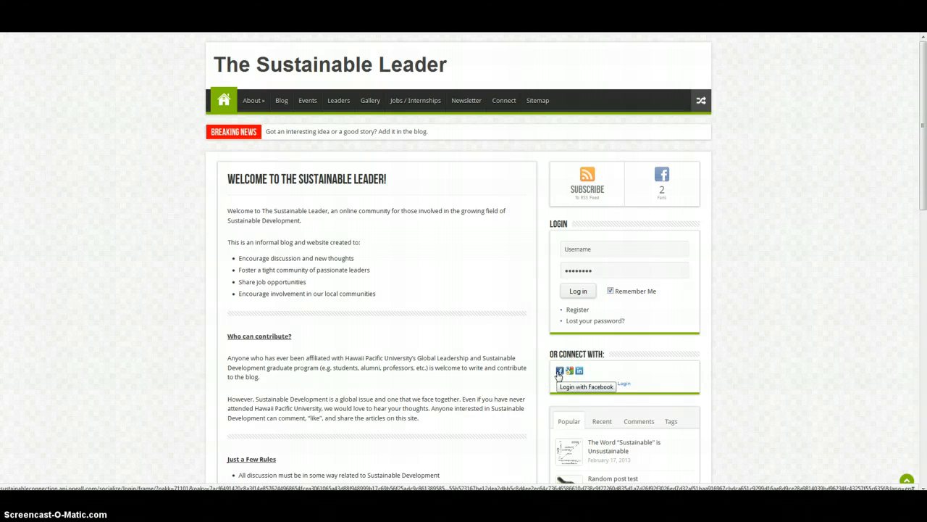
Log in to the site with the saved username and password
{"action": "left_click", "coordinate": [576, 289]}
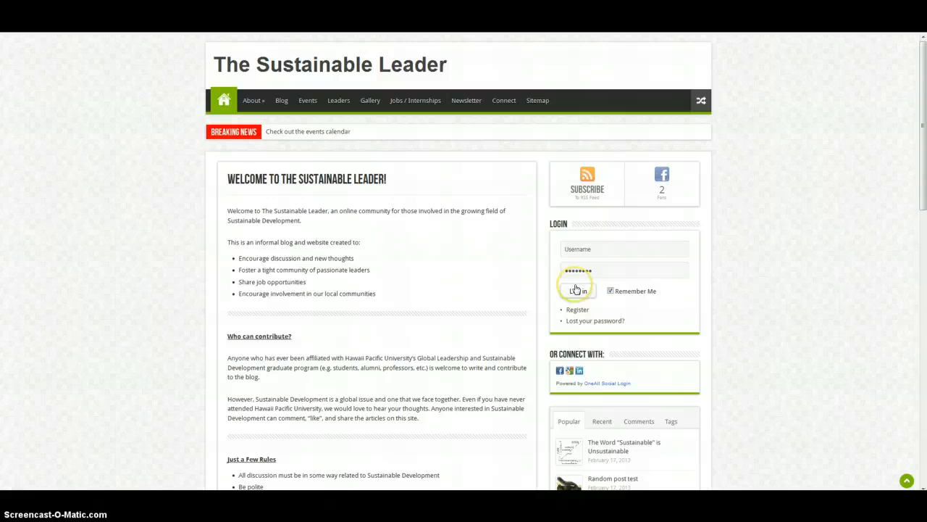
{"action": "left_click", "coordinate": [555, 268]}
{"action": "left_click", "coordinate": [749, 280]}
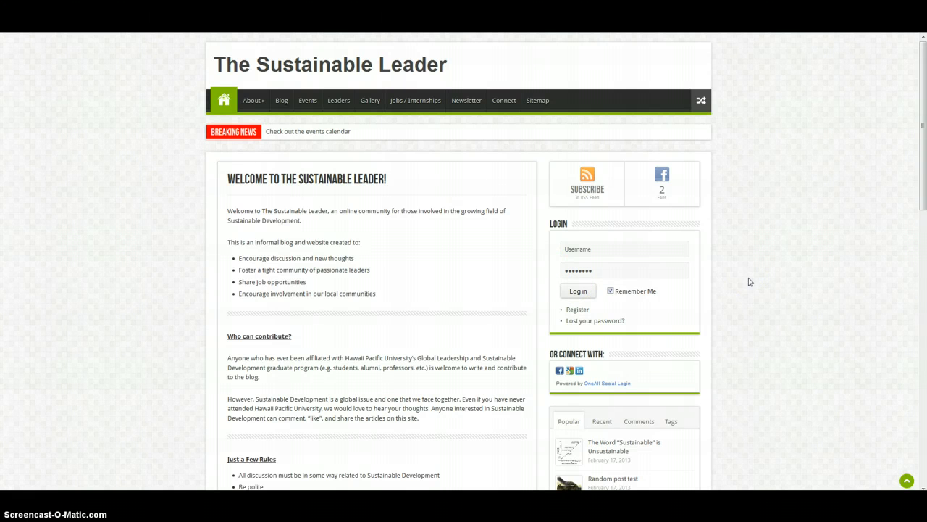
{"action": "left_click", "coordinate": [739, 229]}
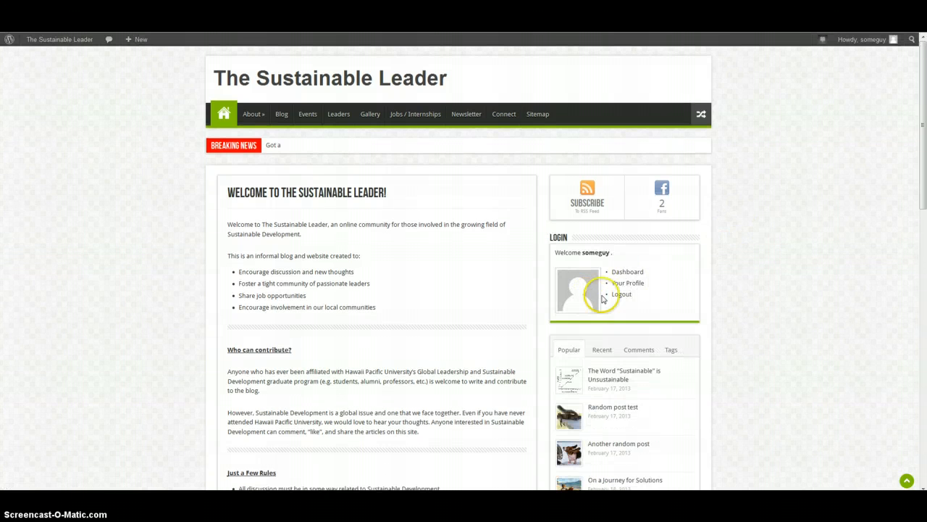
Open the site's admin Dashboard
{"action": "left_click", "coordinate": [576, 288]}
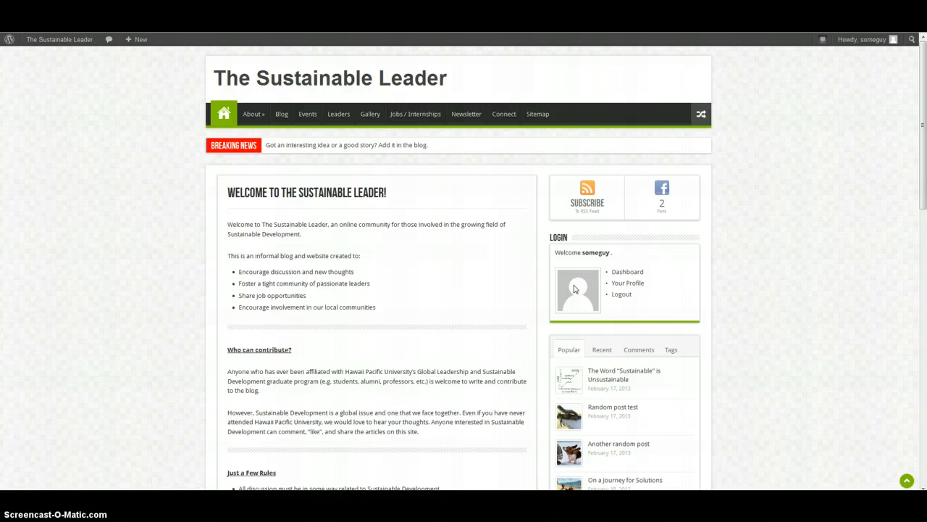
{"action": "left_click", "coordinate": [653, 285]}
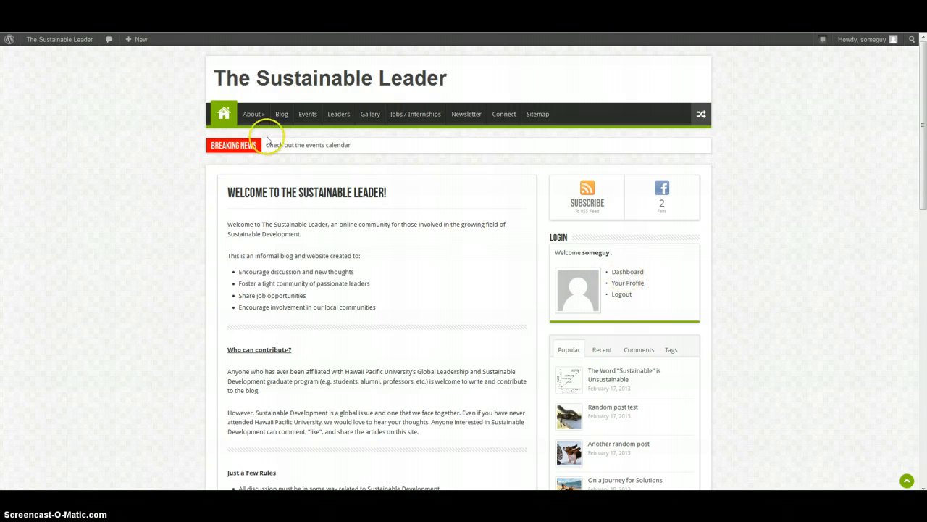
{"action": "mouse_move", "coordinate": [92, 44]}
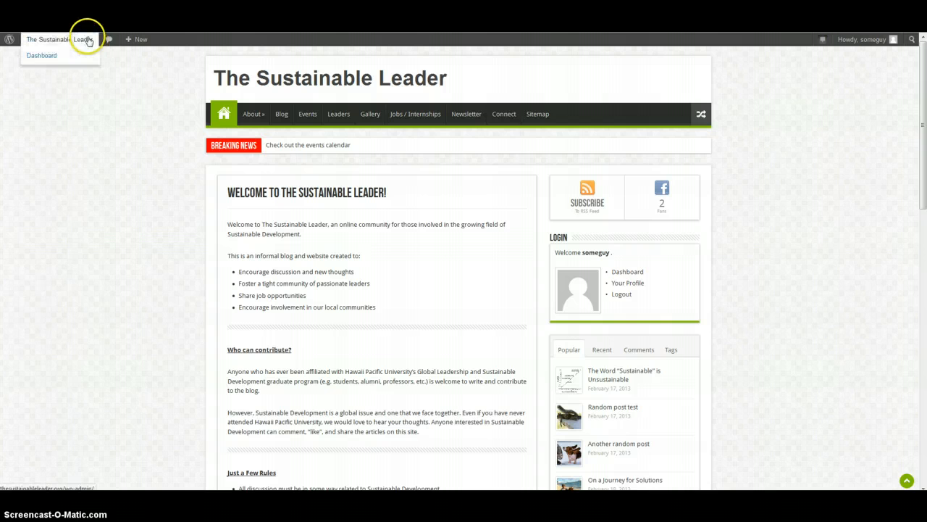
{"action": "left_click", "coordinate": [44, 56]}
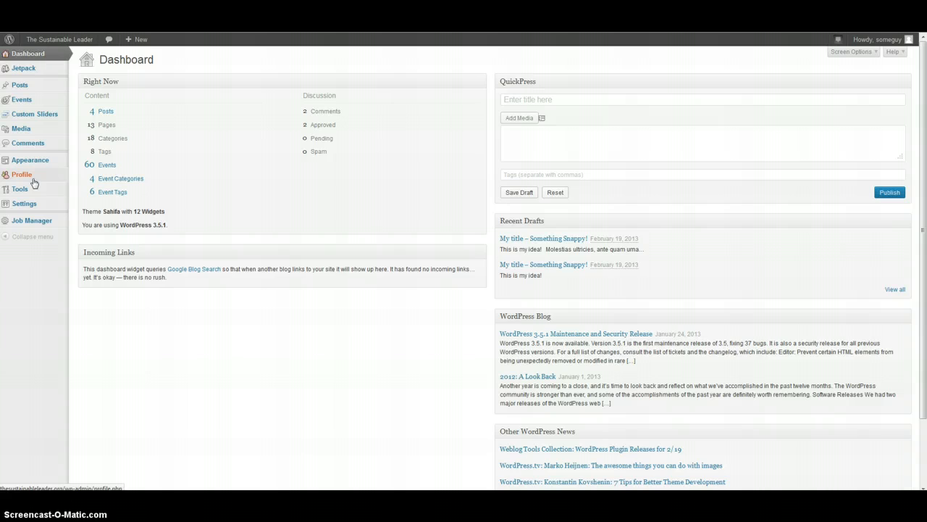
Look through the profile page's name, contact, biography and new-password fields
{"action": "scroll", "coordinate": [166, 305], "scroll_direction": "down", "scroll_amount": 3}
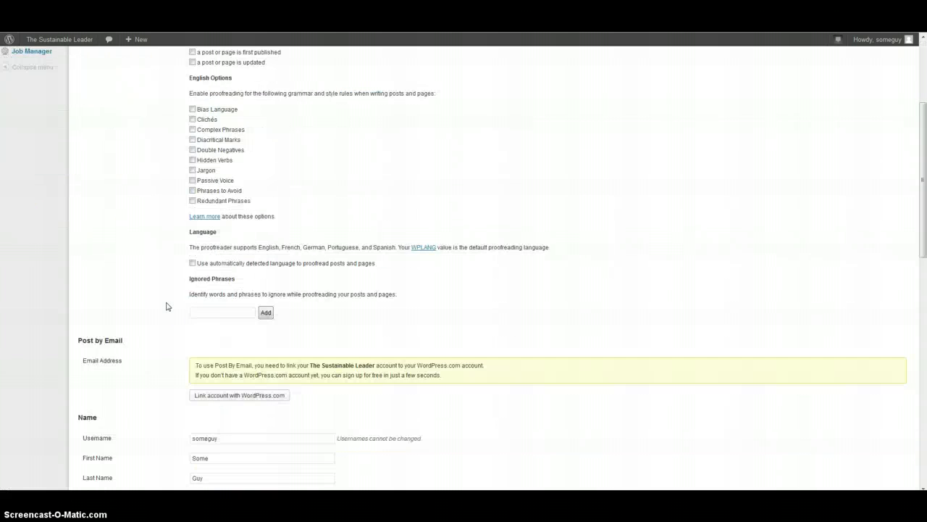
{"action": "scroll", "coordinate": [166, 306], "scroll_direction": "down", "scroll_amount": 3}
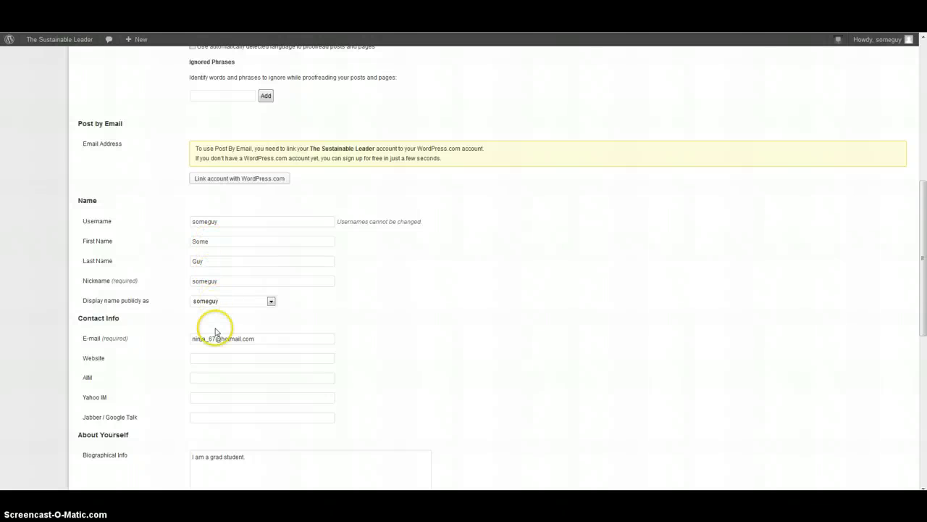
{"action": "scroll", "coordinate": [216, 332], "scroll_direction": "down", "scroll_amount": 2}
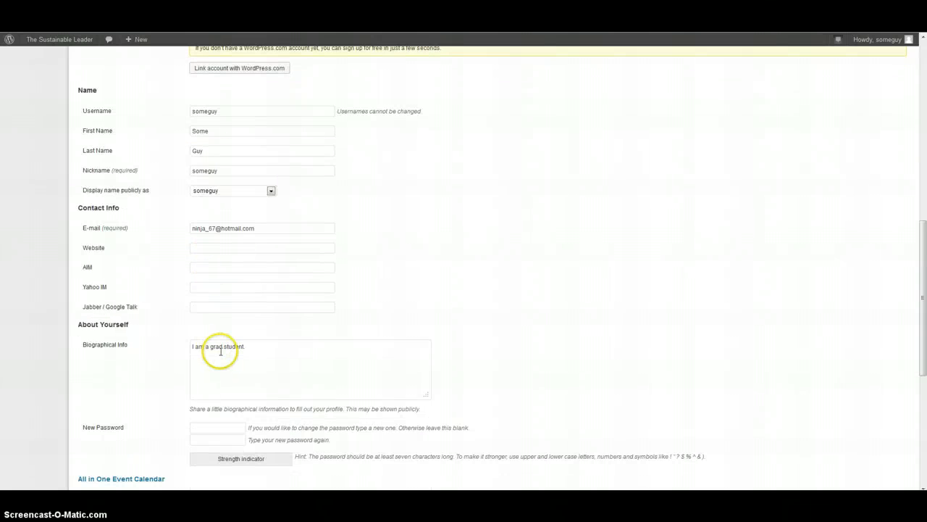
{"action": "left_click", "coordinate": [247, 349]}
{"action": "scroll", "coordinate": [217, 378], "scroll_direction": "down", "scroll_amount": 1}
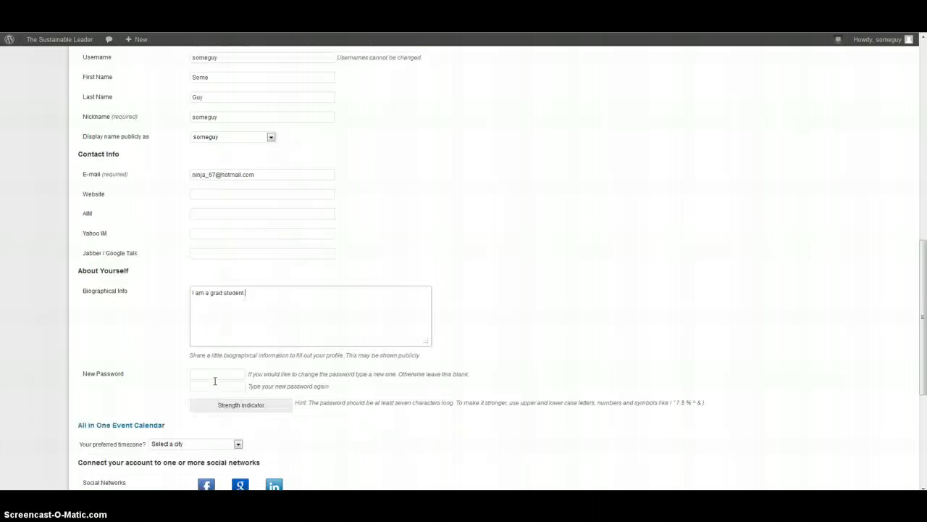
{"action": "scroll", "coordinate": [215, 381], "scroll_direction": "down", "scroll_amount": 1}
{"action": "left_click", "coordinate": [217, 317]}
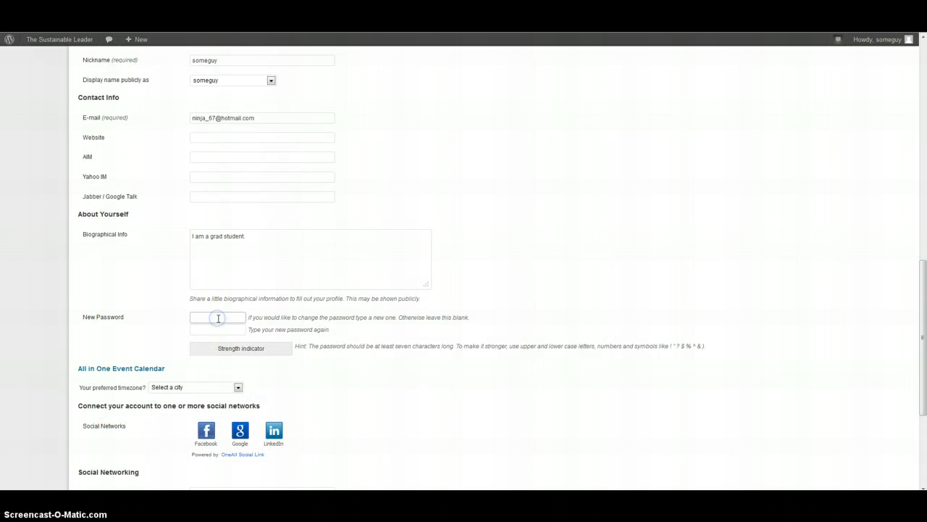
{"action": "left_click", "coordinate": [210, 330]}
{"action": "scroll", "coordinate": [211, 330], "scroll_direction": "down", "scroll_amount": 3}
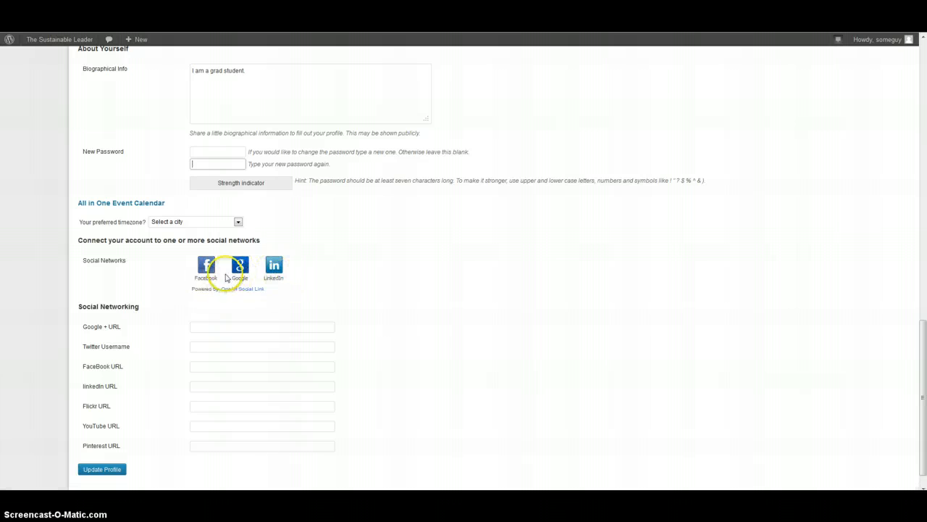
Go over the Social Networking URL fields and save the profile with Update Profile
{"action": "left_click", "coordinate": [209, 327]}
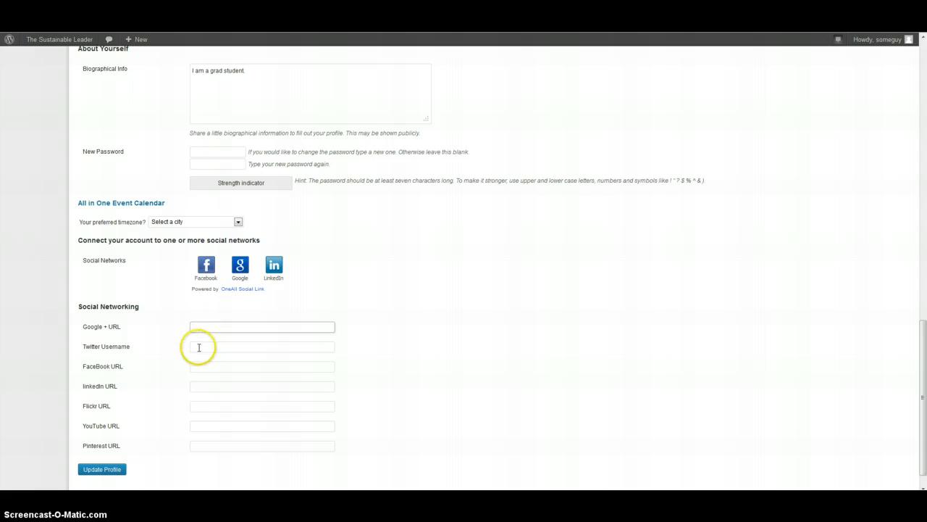
{"action": "left_click", "coordinate": [199, 347]}
{"action": "left_click", "coordinate": [190, 365]}
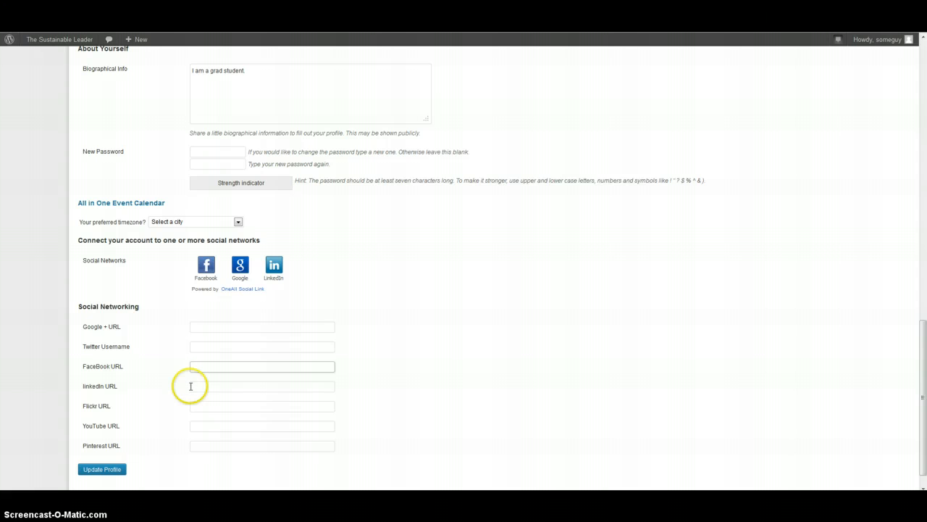
{"action": "left_click", "coordinate": [190, 386]}
{"action": "scroll", "coordinate": [191, 386], "scroll_direction": "down", "scroll_amount": 1}
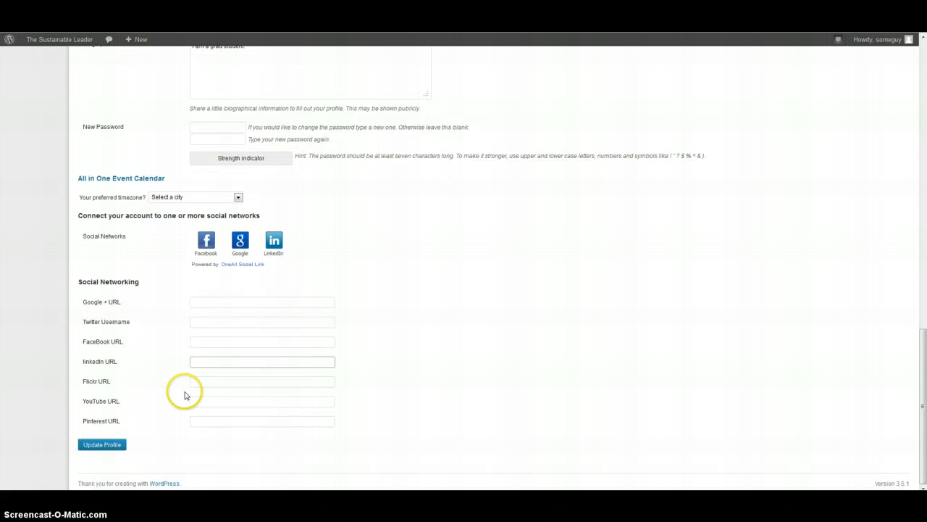
{"action": "left_click", "coordinate": [103, 445]}
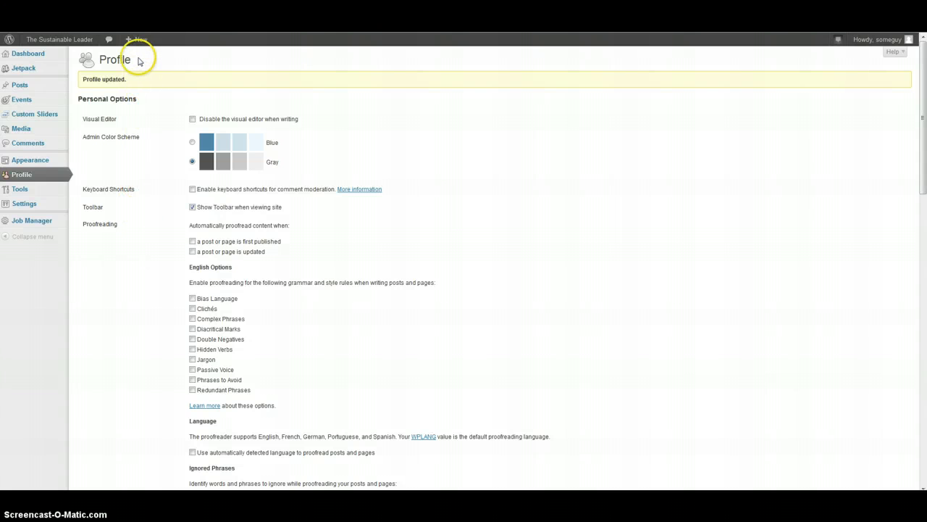
Start a new post and title it "My title - Something Snappy!"
{"action": "mouse_move", "coordinate": [136, 41]}
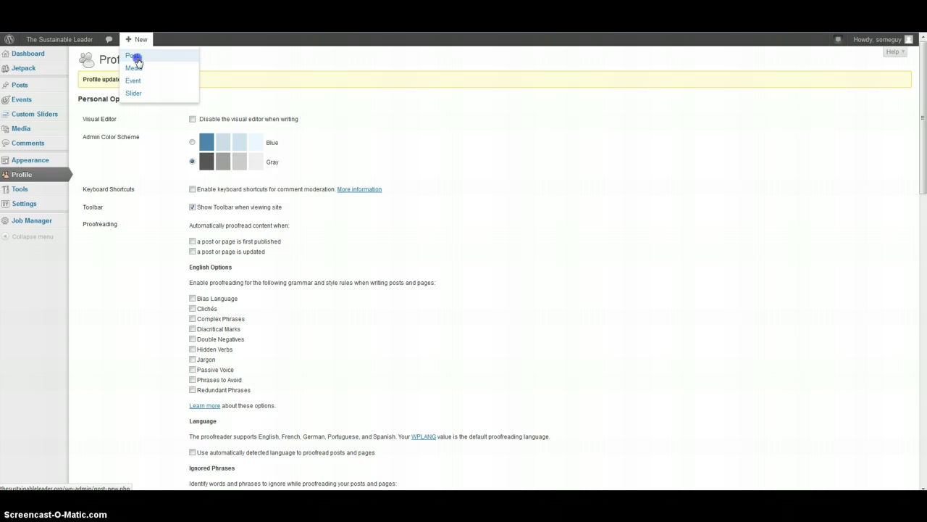
{"action": "left_click", "coordinate": [136, 57]}
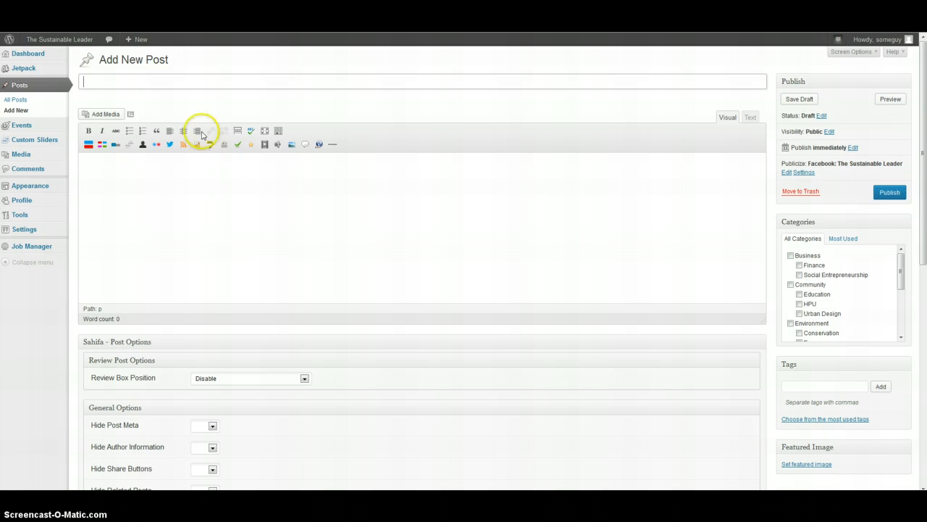
{"action": "left_click", "coordinate": [191, 80]}
{"action": "type", "text": "My title - Something Snappy!"}
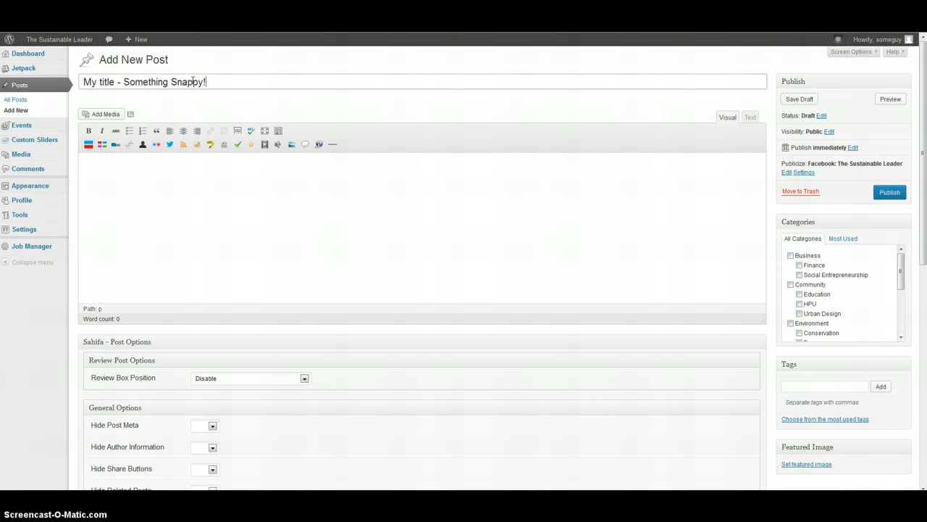
Paste the prepared sample text into the post body
{"action": "left_click", "coordinate": [203, 210]}
{"action": "left_click", "coordinate": [311, 230]}
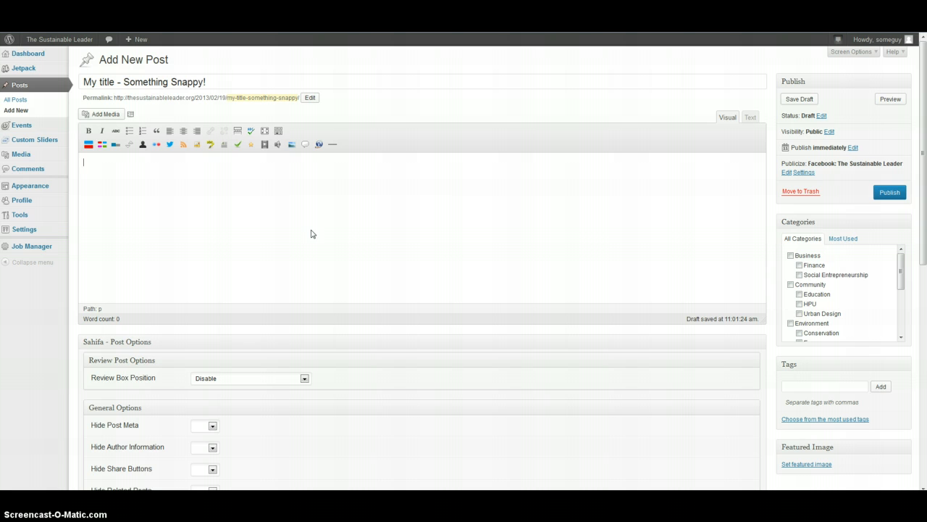
{"action": "key", "text": "ctrl+v"}
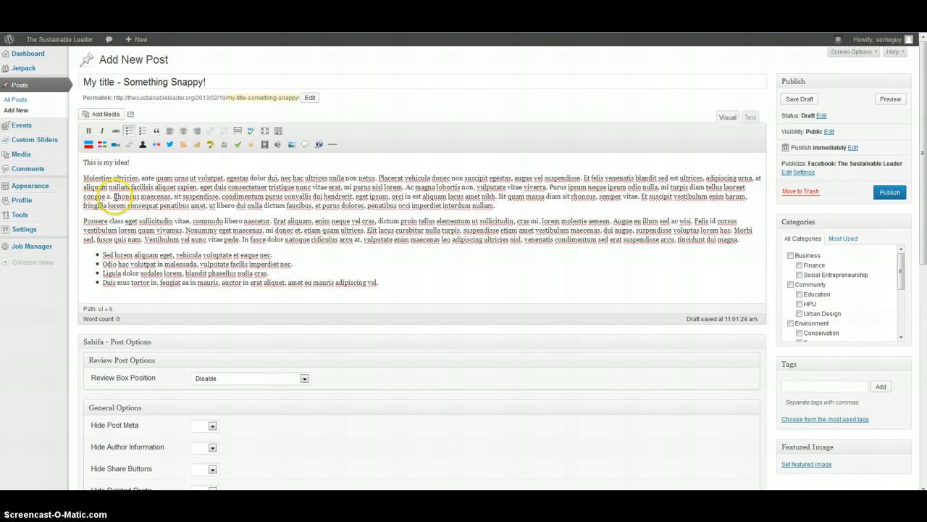
Assign the post to the Business and Environment categories
{"action": "left_click", "coordinate": [790, 256]}
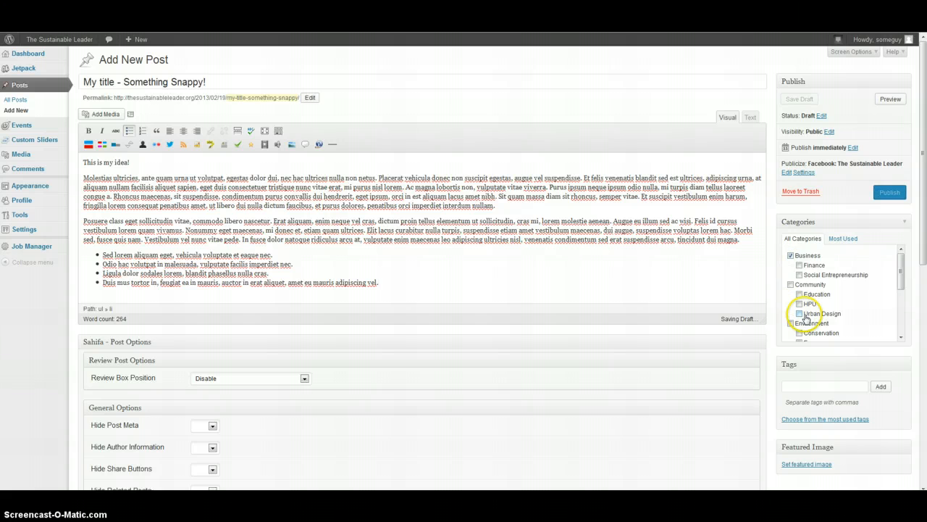
{"action": "scroll", "coordinate": [805, 318], "scroll_direction": "down", "scroll_amount": 1}
{"action": "scroll", "coordinate": [806, 318], "scroll_direction": "down", "scroll_amount": 3}
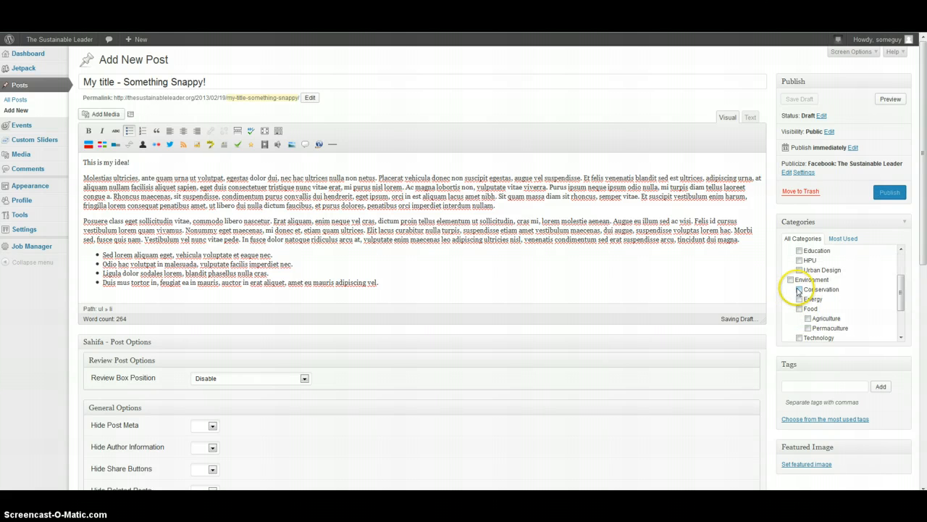
{"action": "left_click", "coordinate": [790, 280]}
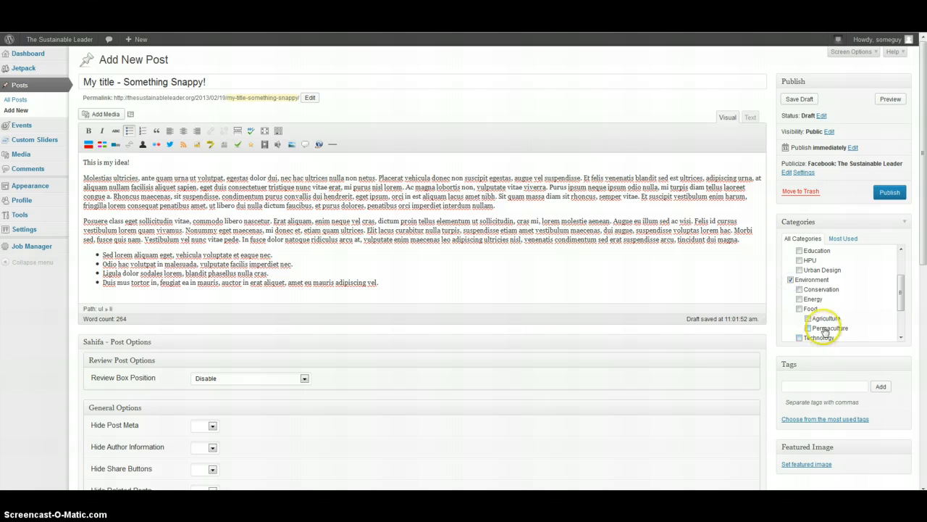
Add the tags sustainability, test and wind power to the post
{"action": "left_click", "coordinate": [823, 383]}
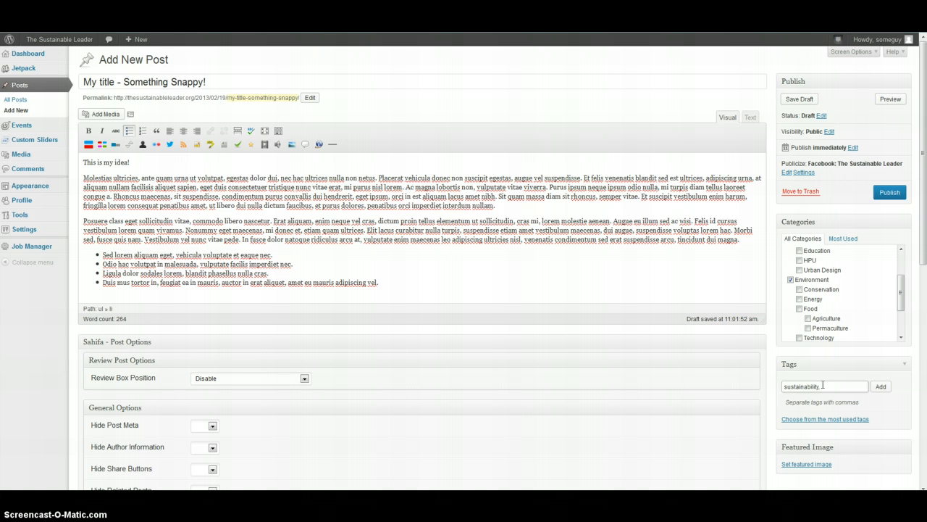
{"action": "type", "text": "sustainability, test, wind power"}
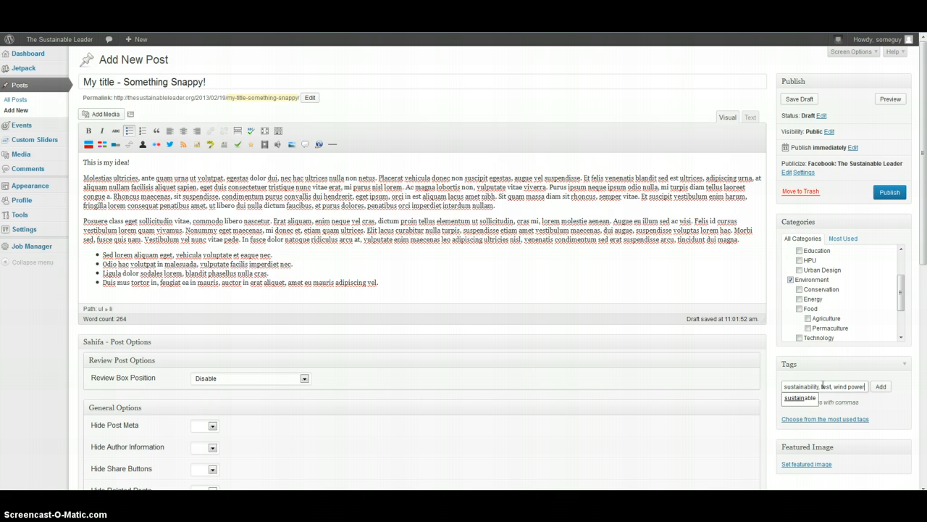
{"action": "left_click", "coordinate": [878, 386]}
Add the tags "just for fun" and GLSD from the most used tags
{"action": "left_click", "coordinate": [811, 429]}
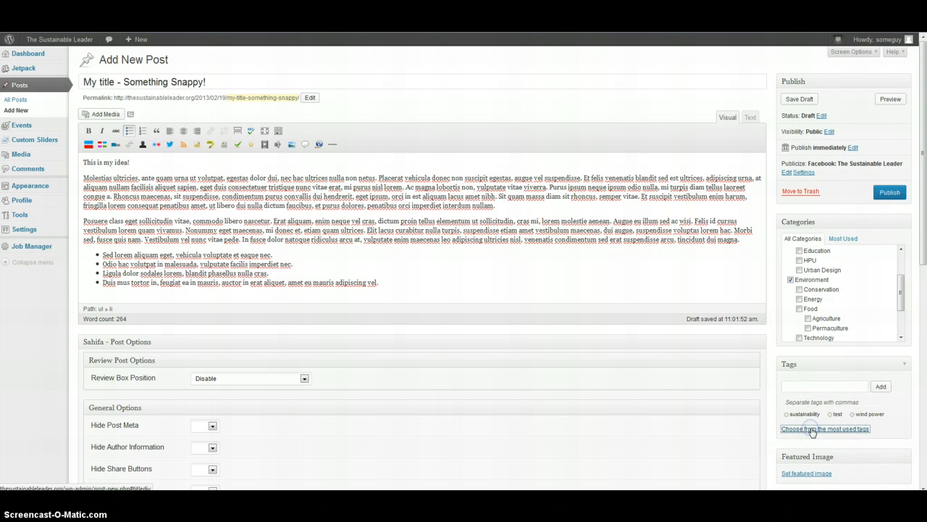
{"action": "scroll", "coordinate": [850, 433], "scroll_direction": "down", "scroll_amount": 3}
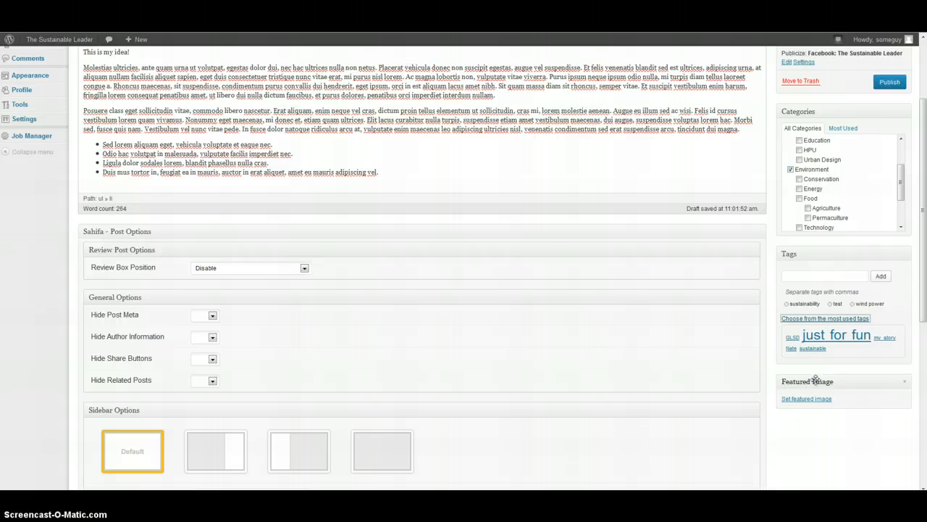
{"action": "left_click", "coordinate": [840, 340]}
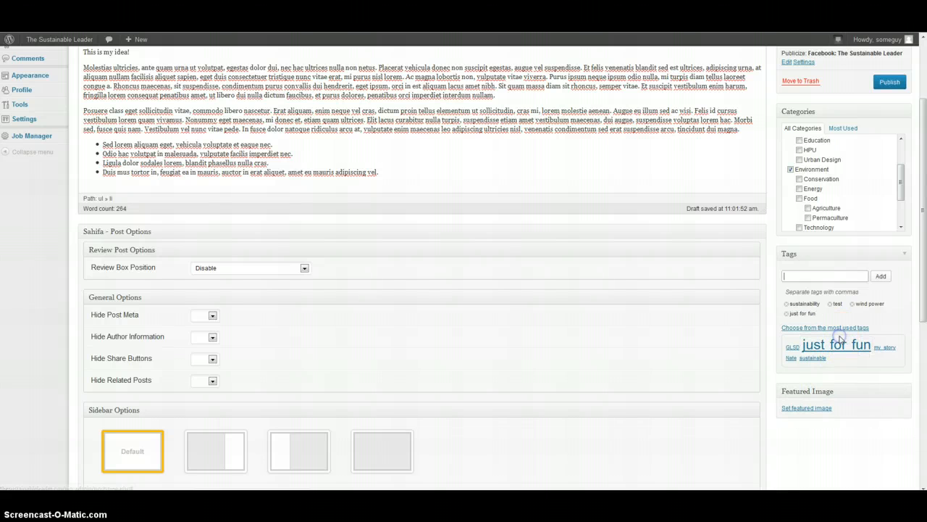
{"action": "left_click", "coordinate": [792, 347]}
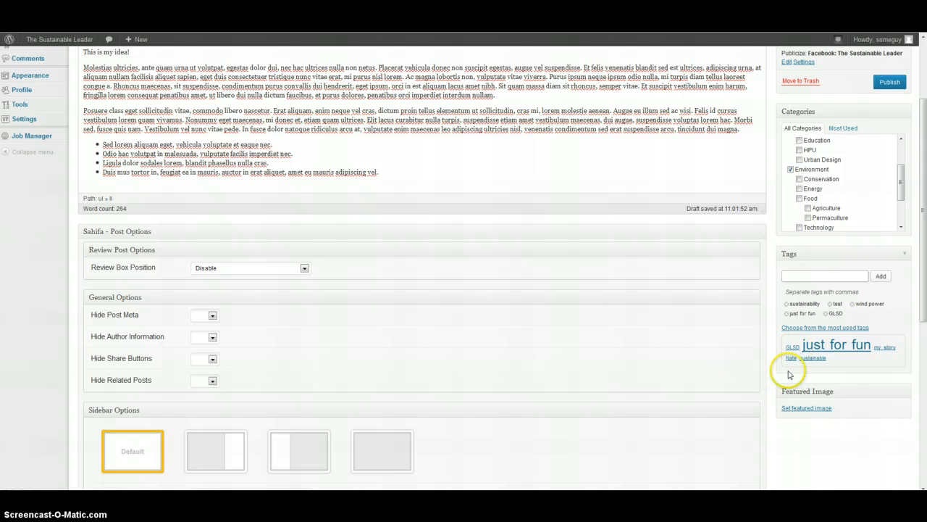
Browse the blog's front page and return to the post editor
{"action": "scroll", "coordinate": [670, 269], "scroll_direction": "up", "scroll_amount": 1}
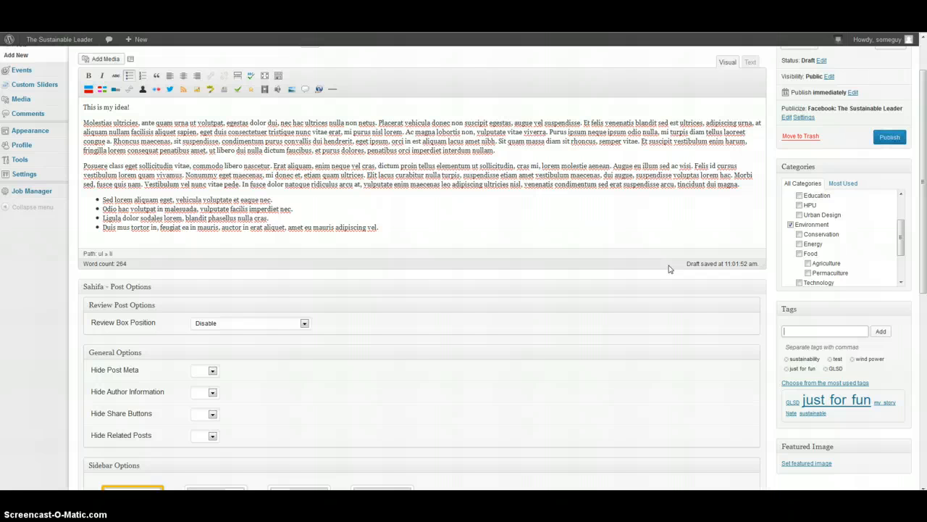
{"action": "left_click", "coordinate": [600, 209]}
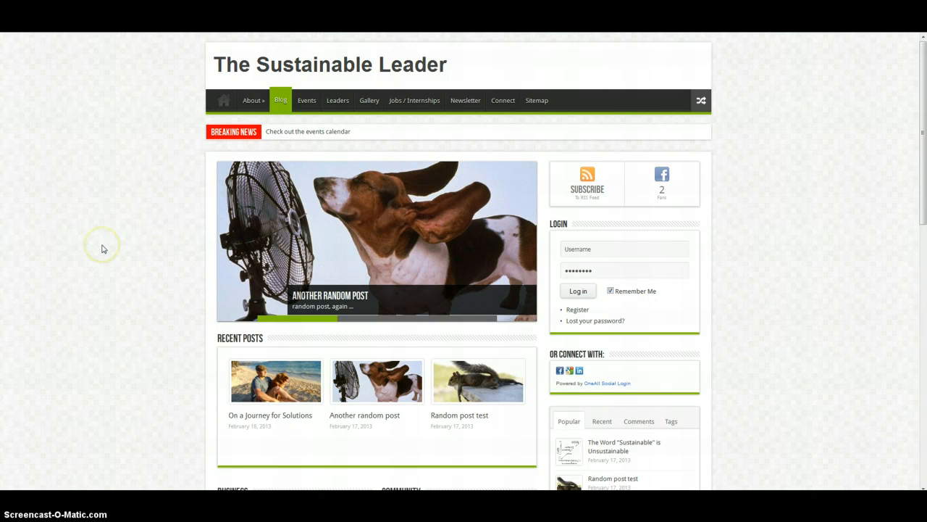
{"action": "scroll", "coordinate": [102, 248], "scroll_direction": "down", "scroll_amount": 3}
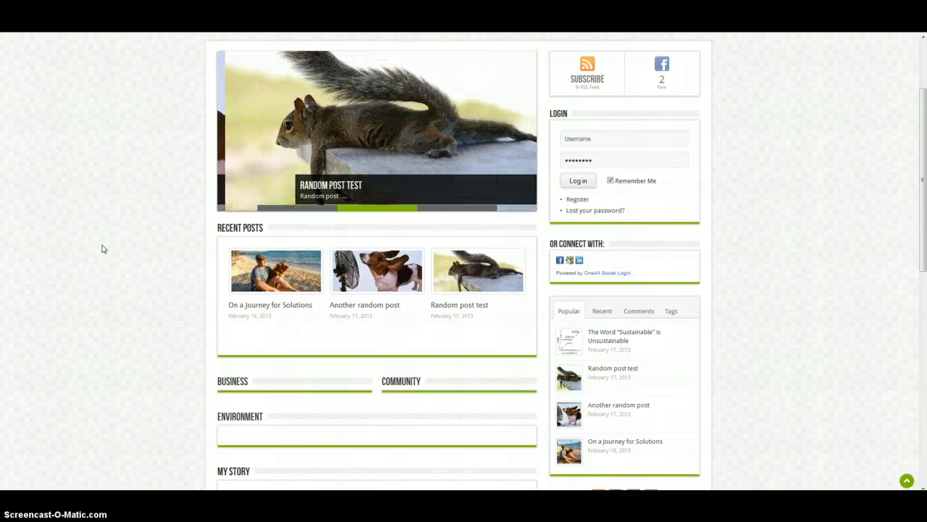
{"action": "scroll", "coordinate": [103, 248], "scroll_direction": "up", "scroll_amount": 3}
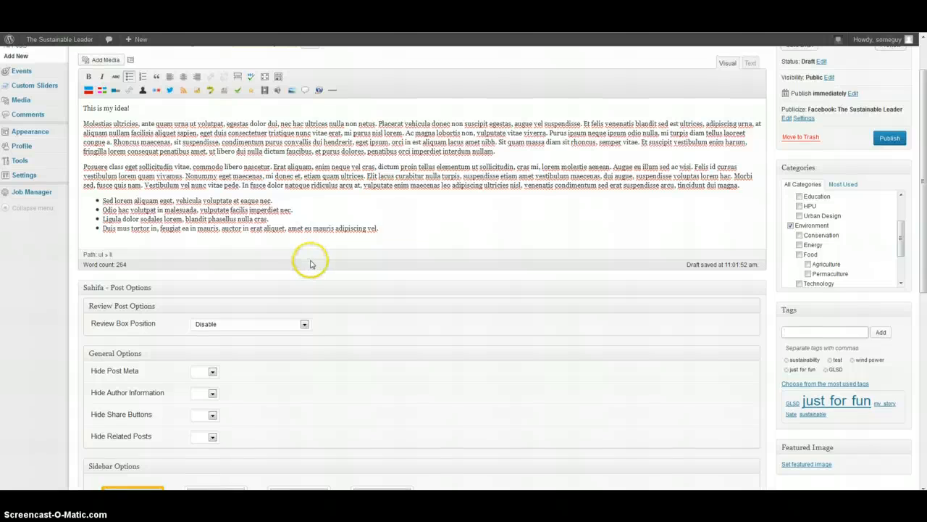
Set the wind turbine photo as the post's featured image
{"action": "scroll", "coordinate": [311, 257], "scroll_direction": "up", "scroll_amount": 1}
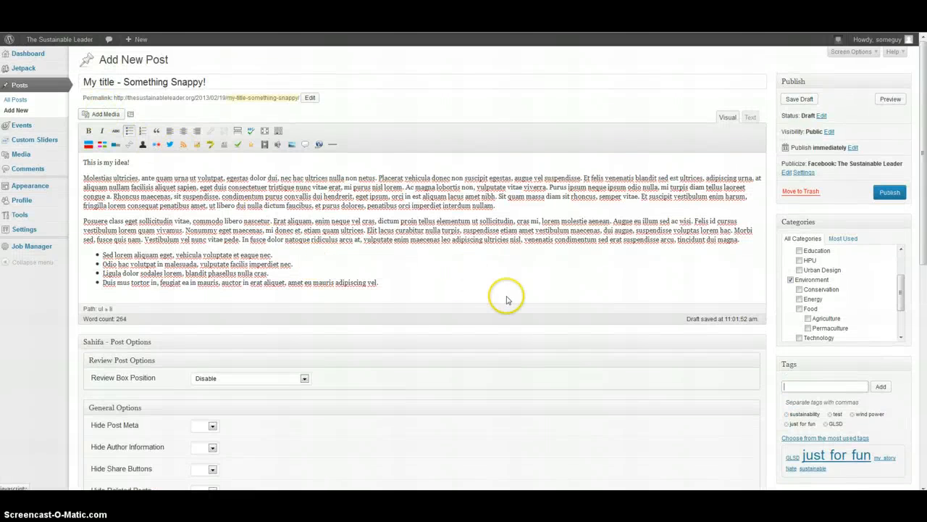
{"action": "scroll", "coordinate": [580, 340], "scroll_direction": "down", "scroll_amount": 1}
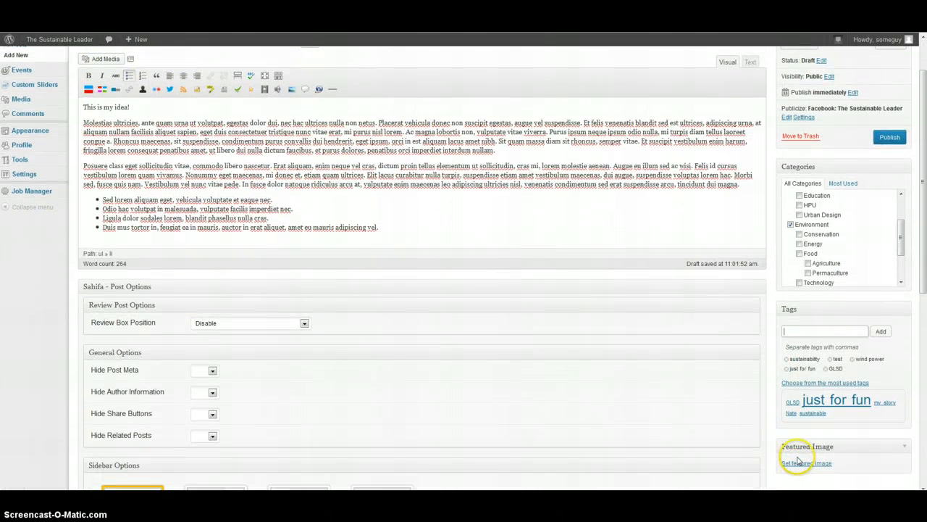
{"action": "left_click", "coordinate": [802, 463]}
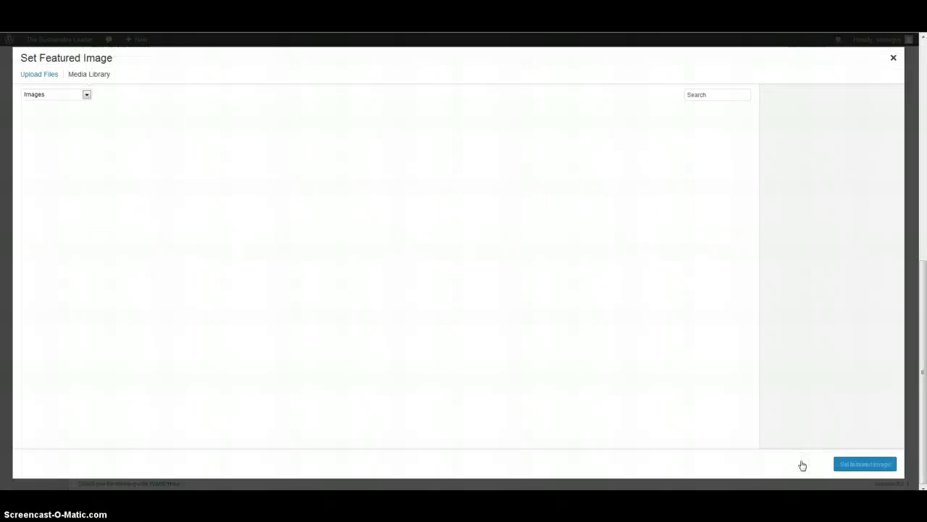
{"action": "left_click", "coordinate": [26, 73]}
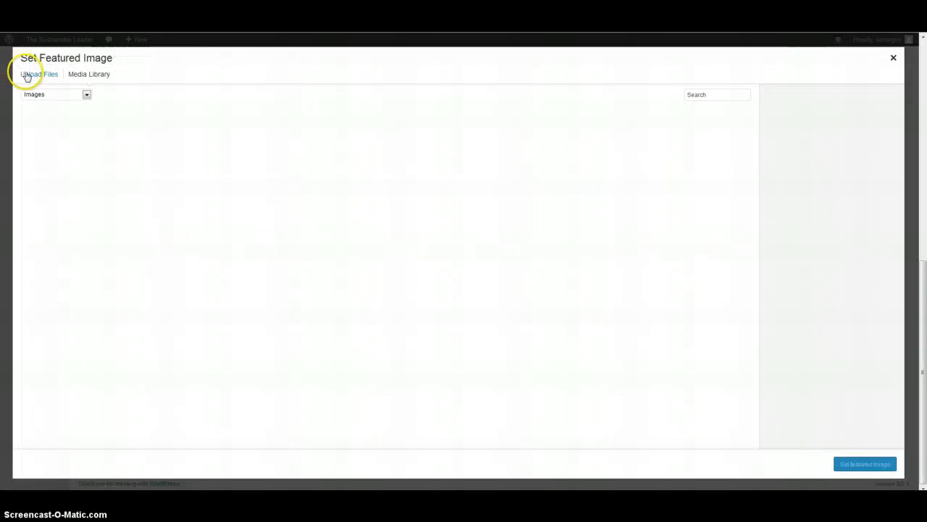
{"action": "left_click", "coordinate": [462, 259]}
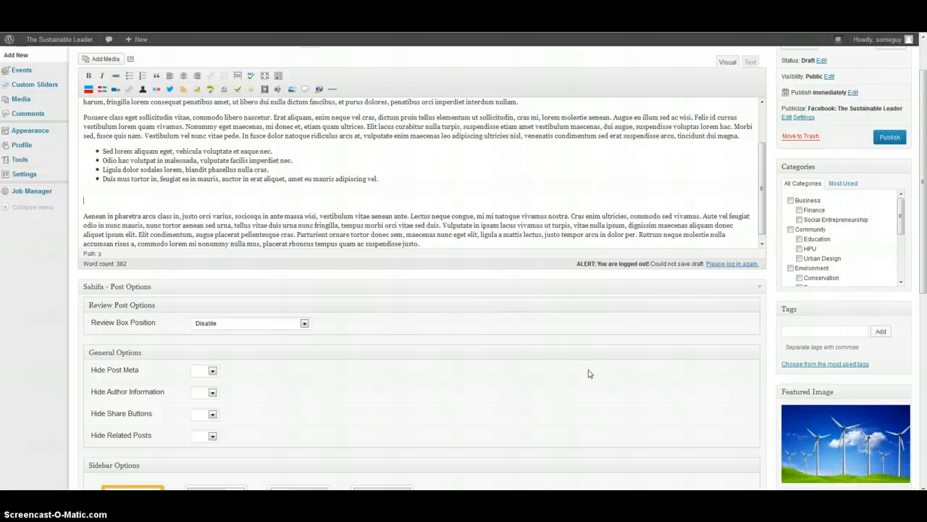
{"action": "scroll", "coordinate": [589, 374], "scroll_direction": "down", "scroll_amount": 1}
{"action": "left_click", "coordinate": [835, 375]}
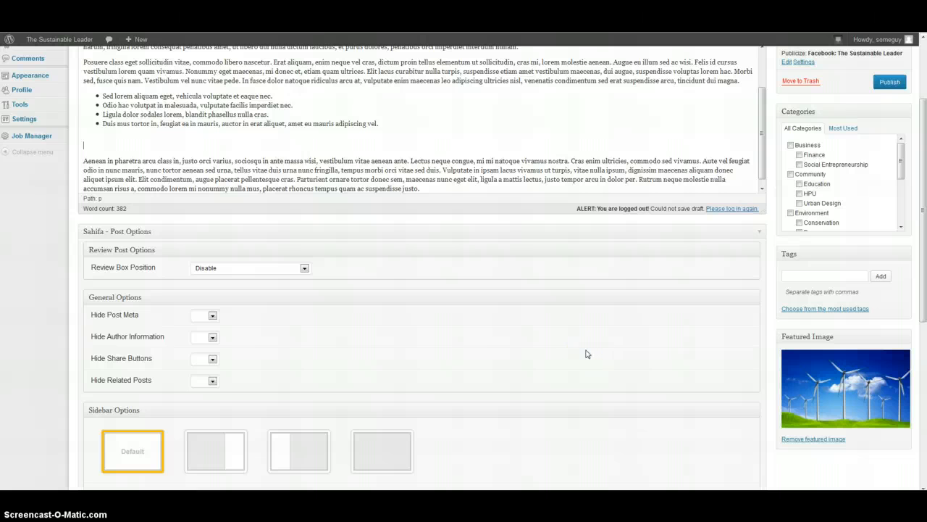
{"action": "scroll", "coordinate": [587, 353], "scroll_direction": "up", "scroll_amount": 3}
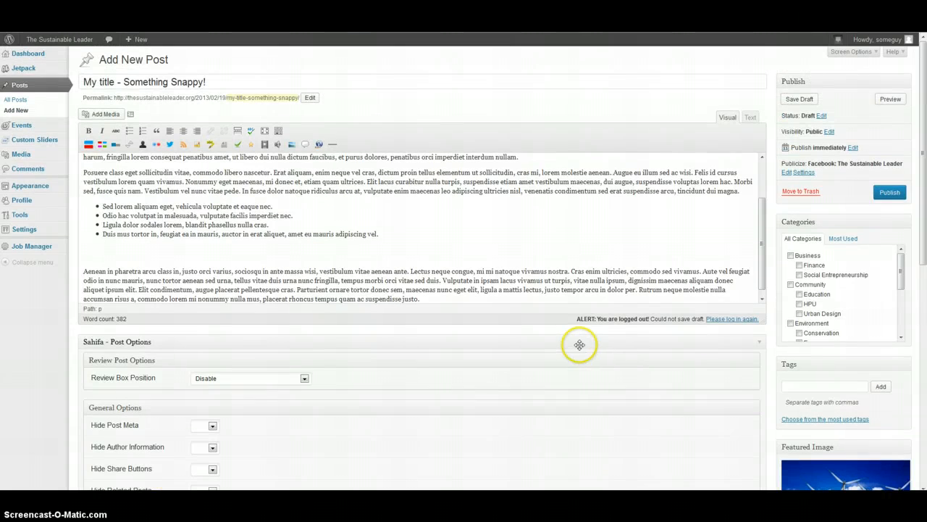
Insert the smiling dog photo into the post body below the bullet list
{"action": "left_click", "coordinate": [242, 217]}
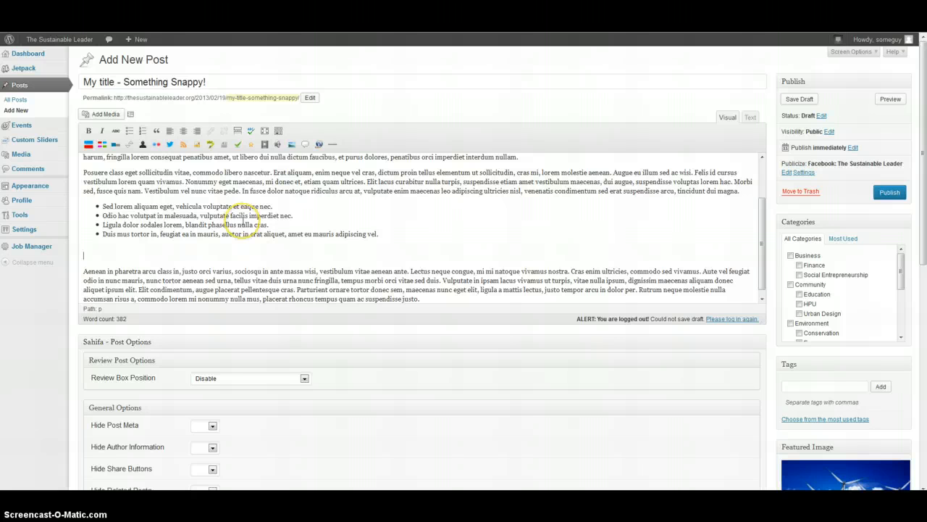
{"action": "left_click", "coordinate": [106, 116]}
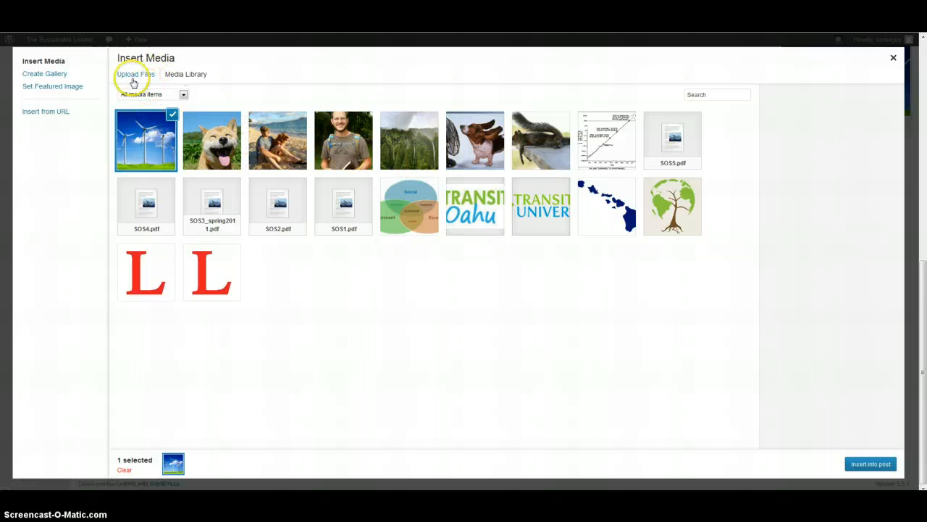
{"action": "left_click", "coordinate": [131, 78]}
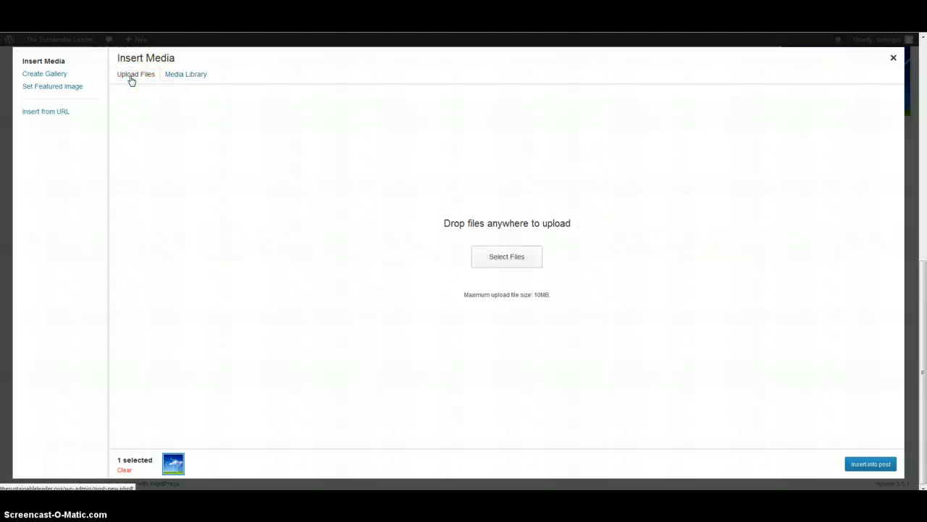
{"action": "left_click", "coordinate": [532, 254]}
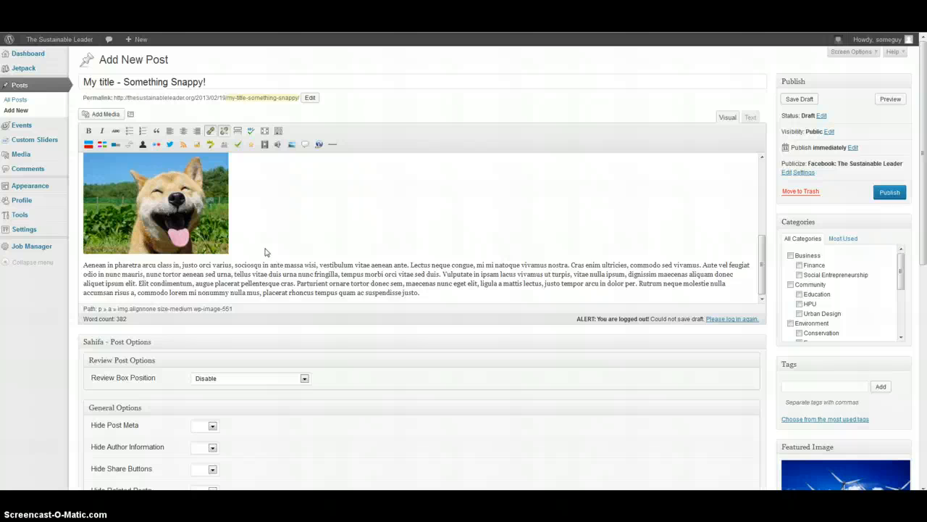
{"action": "scroll", "coordinate": [265, 251], "scroll_direction": "up", "scroll_amount": 2}
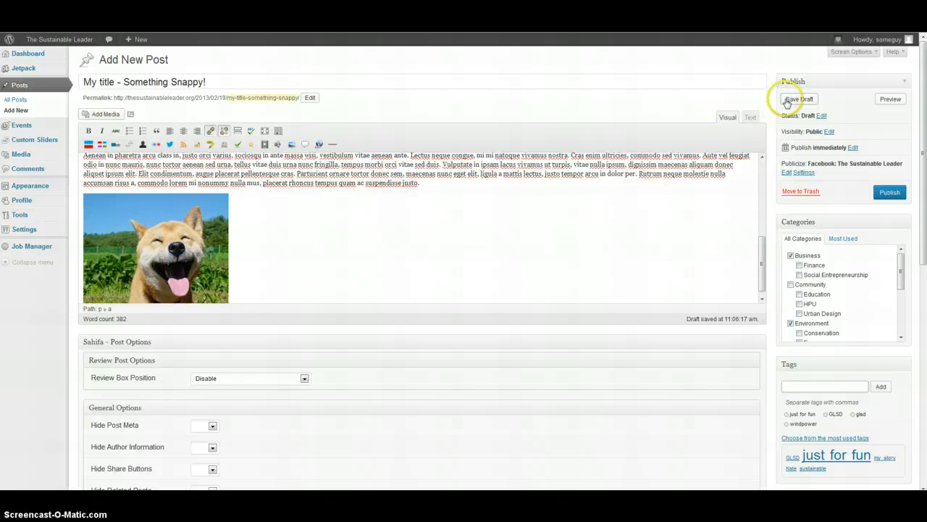
Preview the post and read through how it appears on the site
{"action": "left_click", "coordinate": [890, 101]}
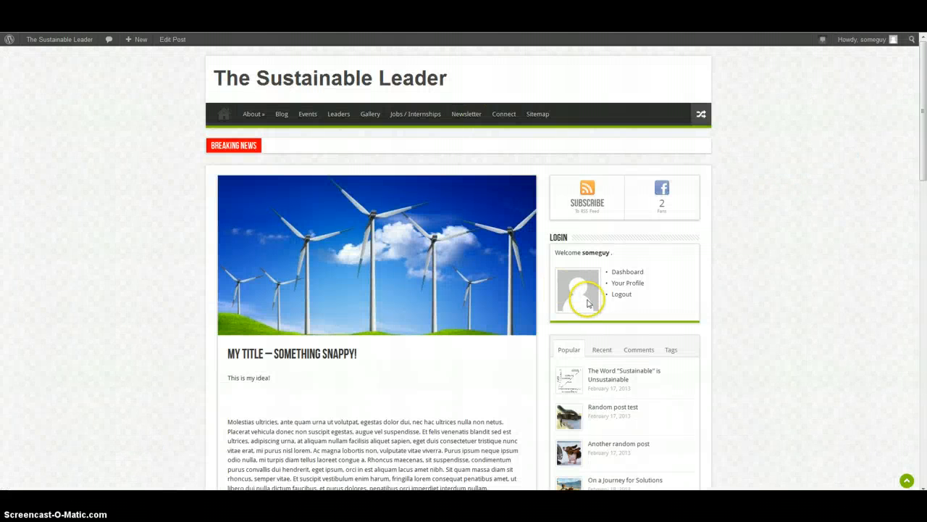
{"action": "scroll", "coordinate": [425, 153], "scroll_direction": "down", "scroll_amount": 3}
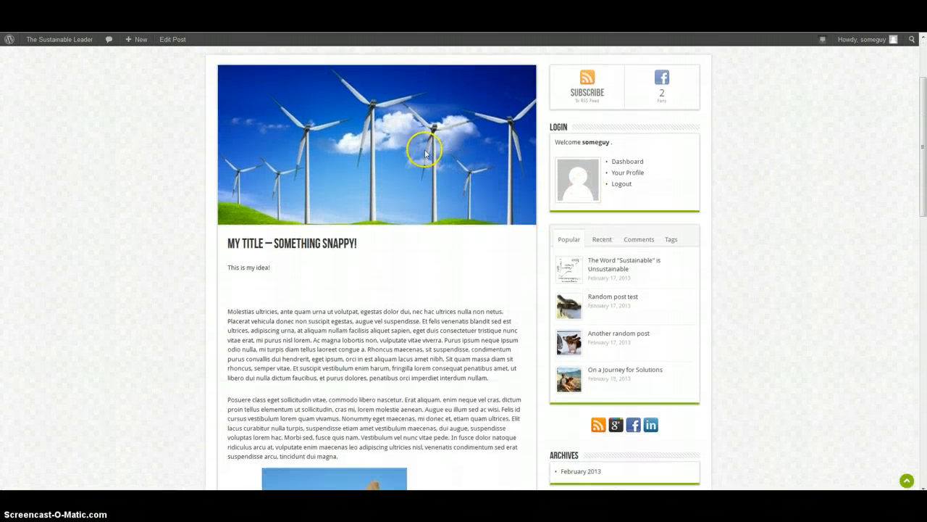
{"action": "scroll", "coordinate": [420, 226], "scroll_direction": "down", "scroll_amount": 3}
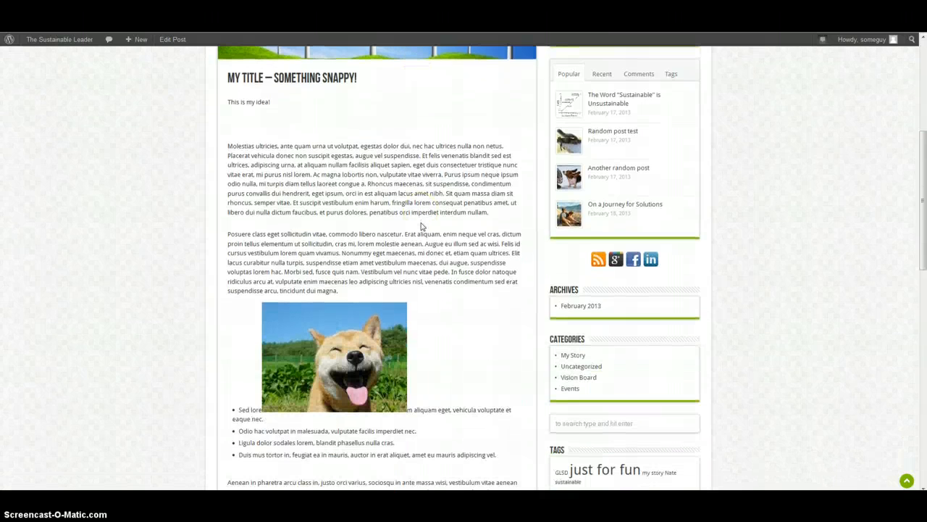
{"action": "scroll", "coordinate": [420, 227], "scroll_direction": "down", "scroll_amount": 3}
{"action": "scroll", "coordinate": [421, 227], "scroll_direction": "up", "scroll_amount": 2}
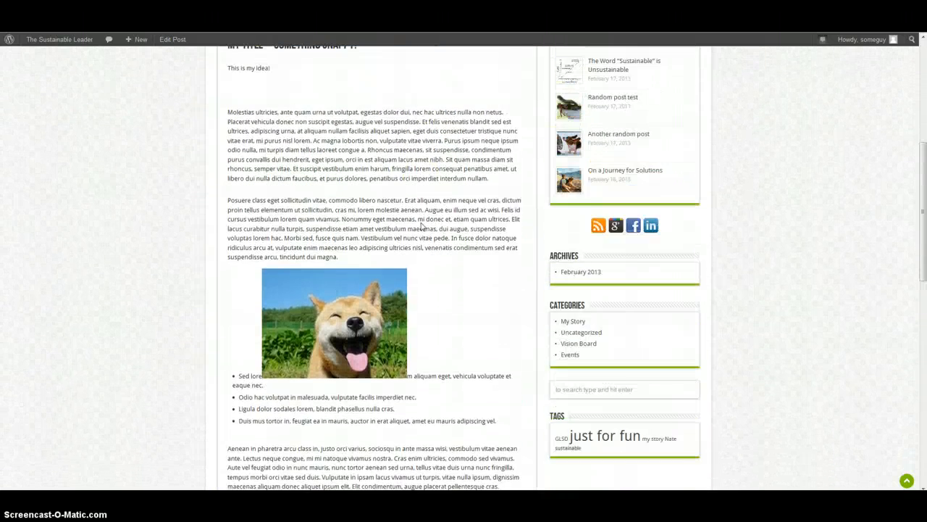
{"action": "scroll", "coordinate": [421, 227], "scroll_direction": "up", "scroll_amount": 1}
{"action": "scroll", "coordinate": [362, 268], "scroll_direction": "down", "scroll_amount": 5}
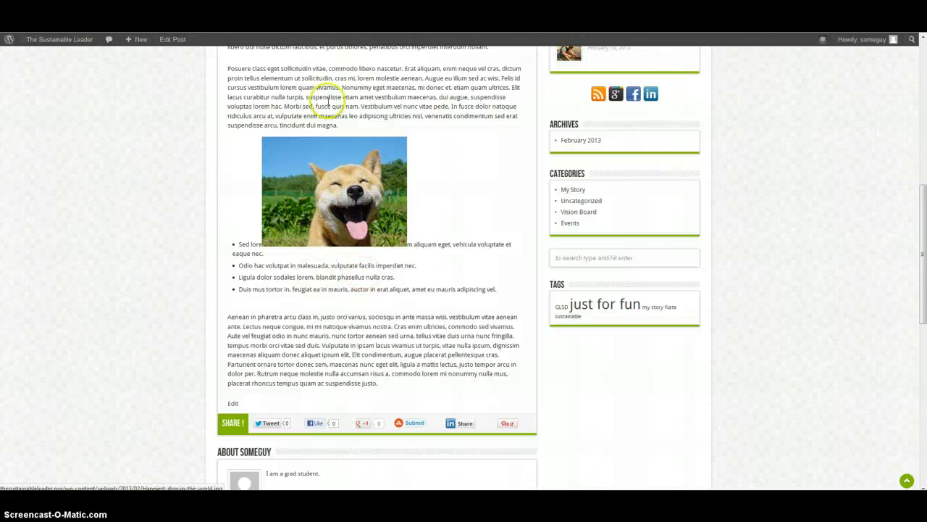
{"action": "left_click", "coordinate": [311, 29]}
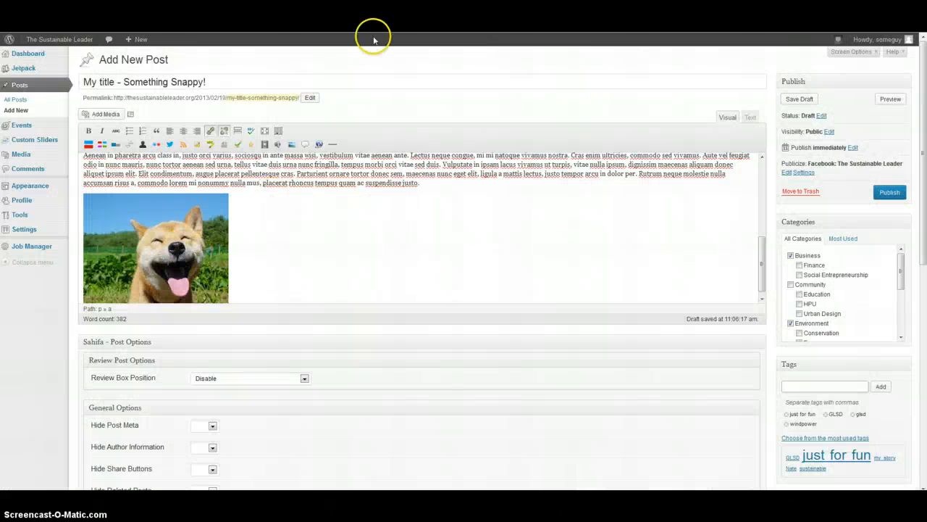
{"action": "left_click", "coordinate": [414, 29]}
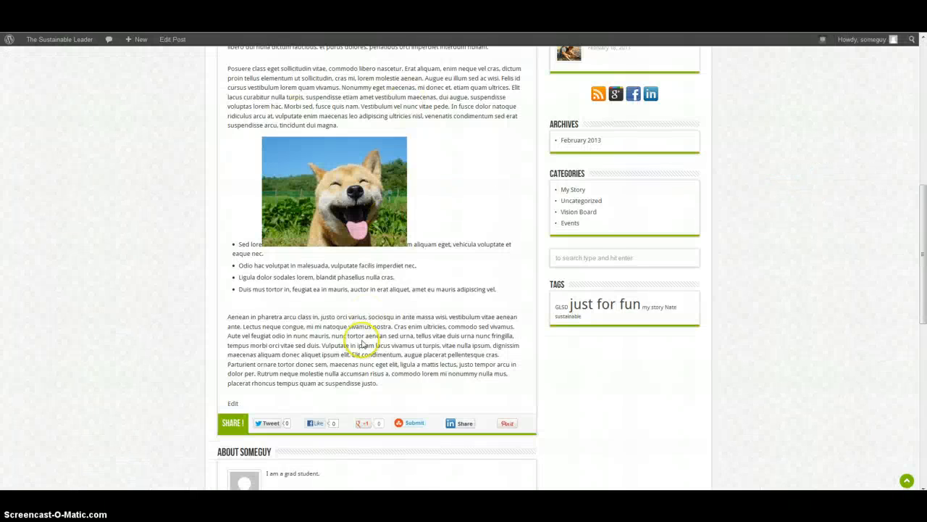
{"action": "scroll", "coordinate": [362, 340], "scroll_direction": "down", "scroll_amount": 3}
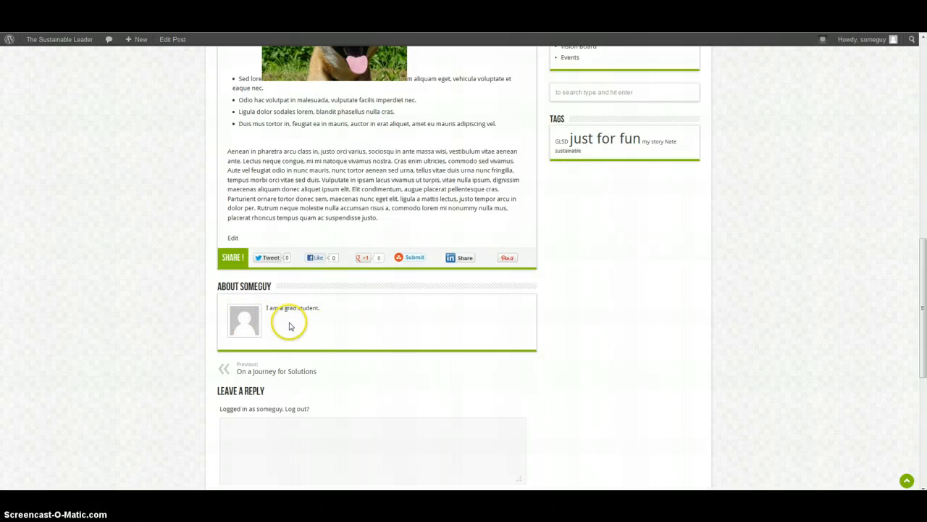
{"action": "scroll", "coordinate": [265, 322], "scroll_direction": "up", "scroll_amount": 10}
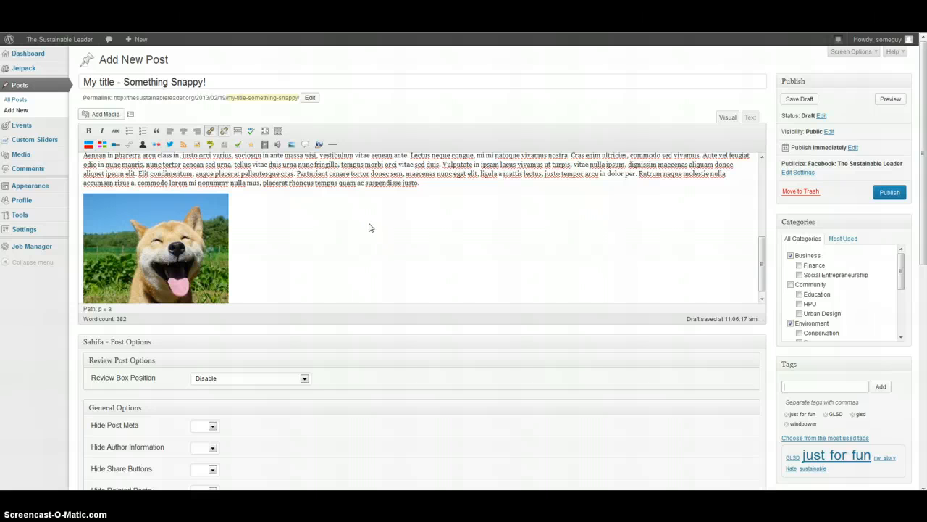
Edit the publish date and set its day to 20
{"action": "left_click", "coordinate": [899, 194]}
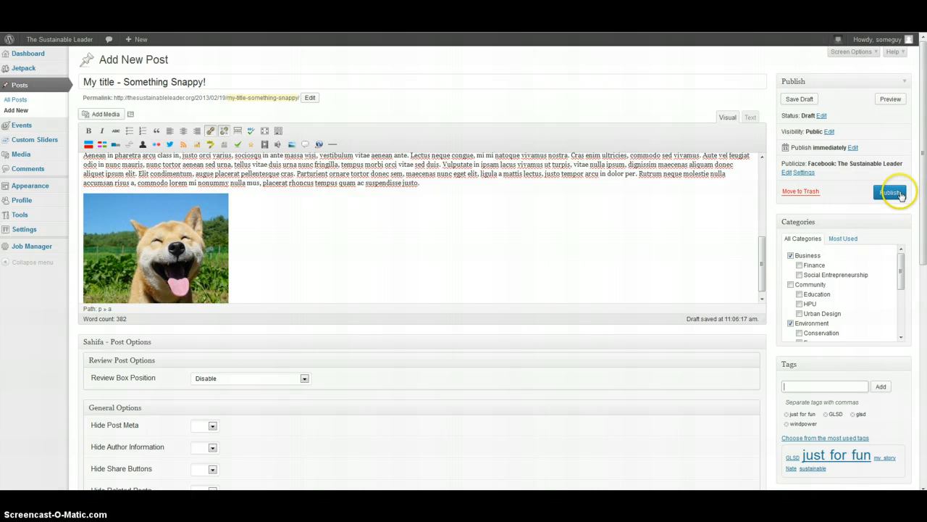
{"action": "left_click", "coordinate": [852, 148]}
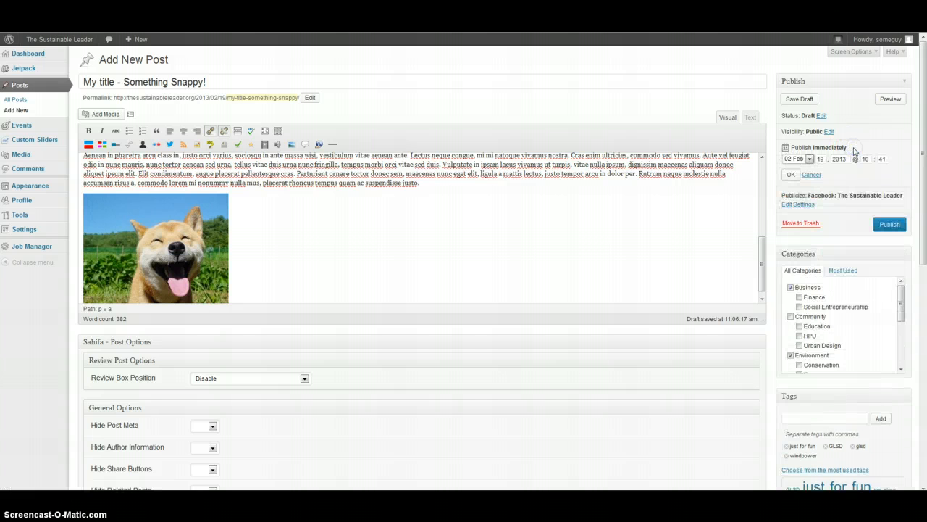
{"action": "double_click", "coordinate": [822, 158]}
{"action": "left_click", "coordinate": [821, 158]}
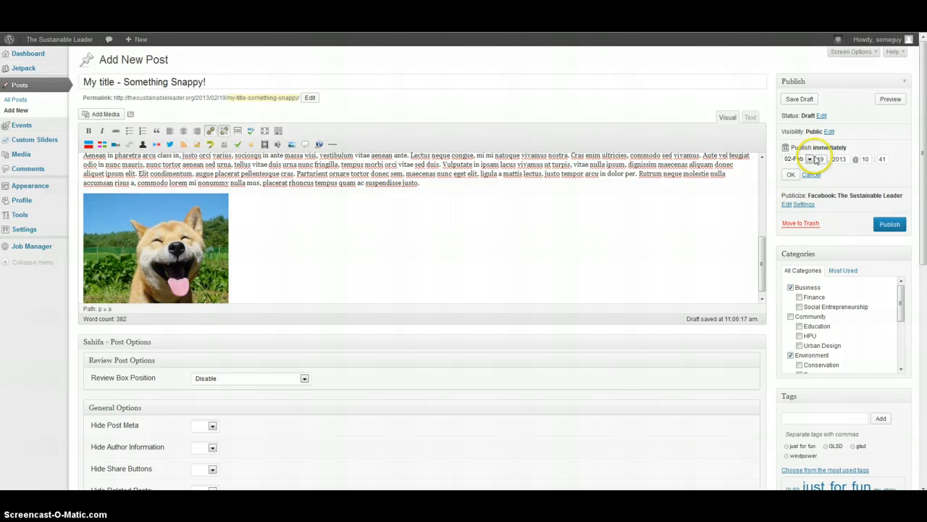
{"action": "type", "text": "20"}
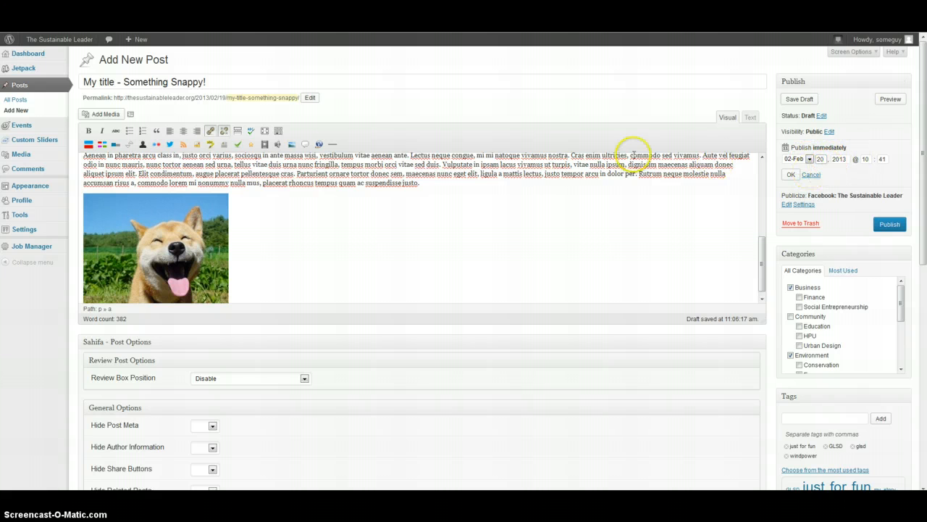
{"action": "scroll", "coordinate": [631, 154], "scroll_direction": "down", "scroll_amount": 1}
{"action": "left_click", "coordinate": [613, 231]}
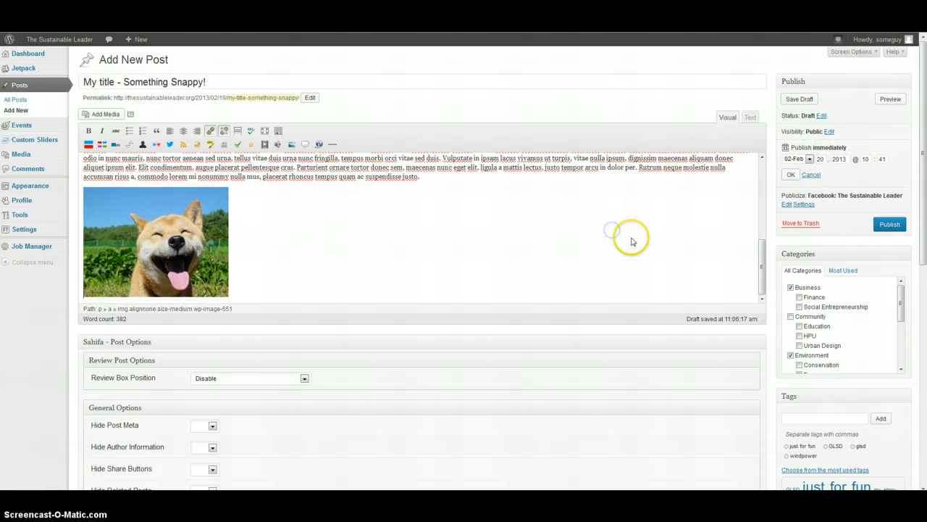
{"action": "left_click", "coordinate": [618, 110]}
{"action": "scroll", "coordinate": [618, 110], "scroll_direction": "down", "scroll_amount": 5}
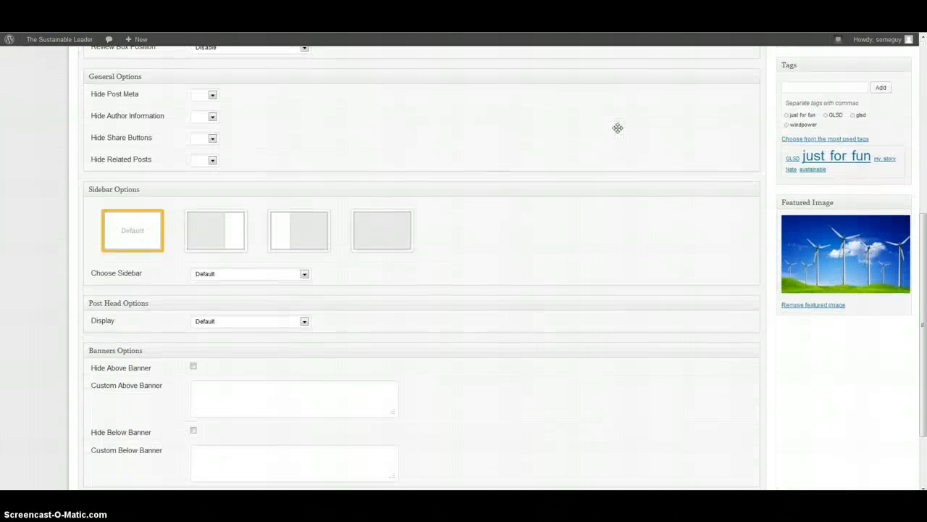
{"action": "scroll", "coordinate": [618, 132], "scroll_direction": "up", "scroll_amount": 6}
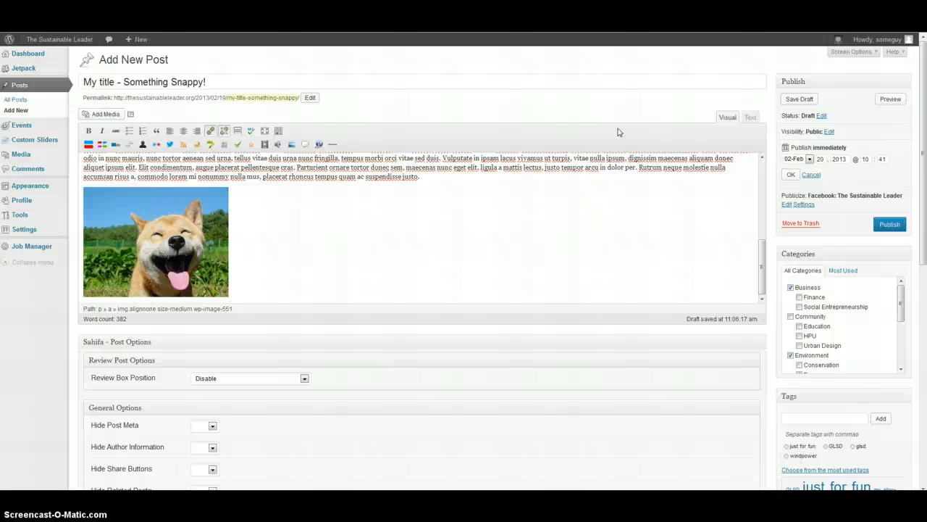
Start a new event and title it Party
{"action": "mouse_move", "coordinate": [142, 45]}
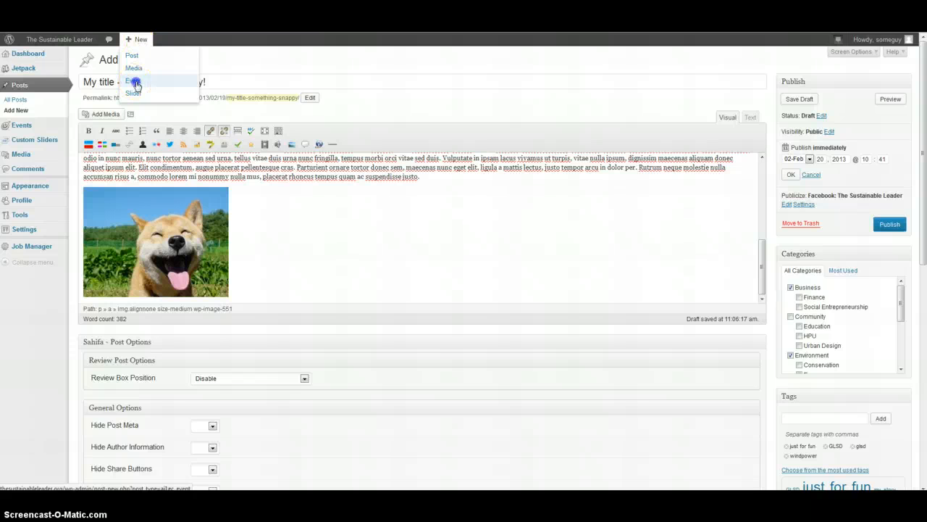
{"action": "left_click", "coordinate": [133, 80]}
{"action": "left_click", "coordinate": [437, 256]}
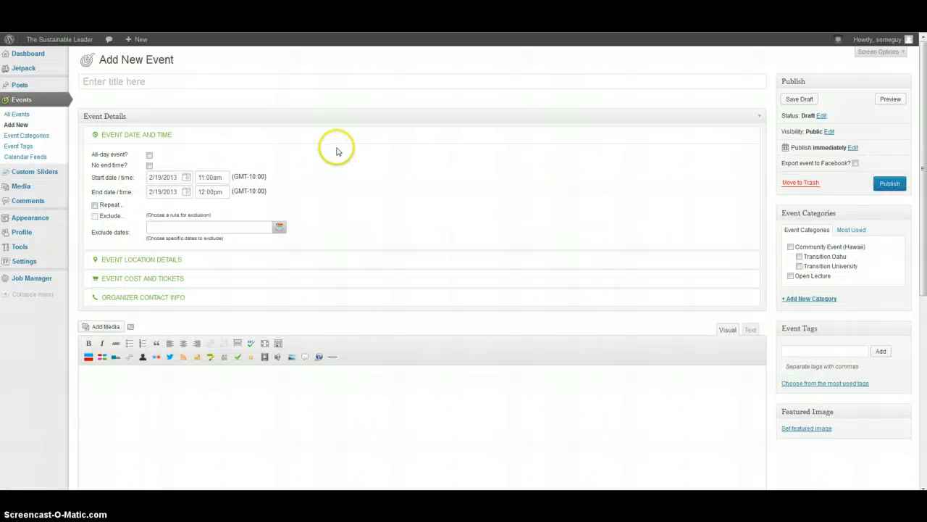
{"action": "left_click", "coordinate": [141, 81]}
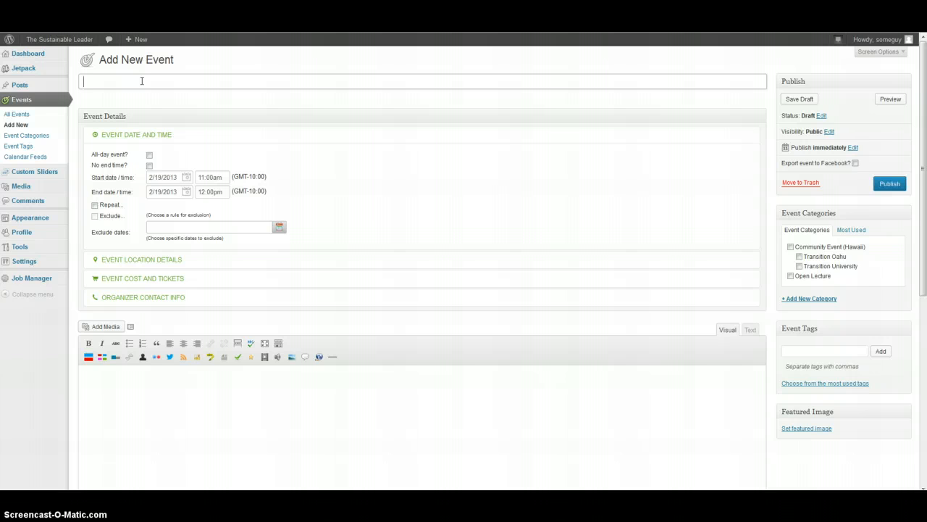
{"action": "type", "text": "Party"}
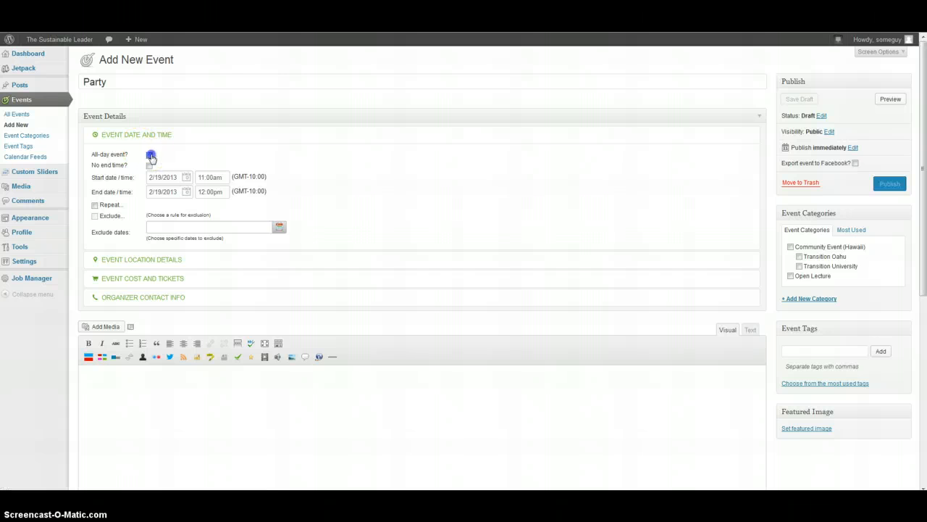
Mark the event as all-day and open its location details
{"action": "left_click", "coordinate": [150, 155]}
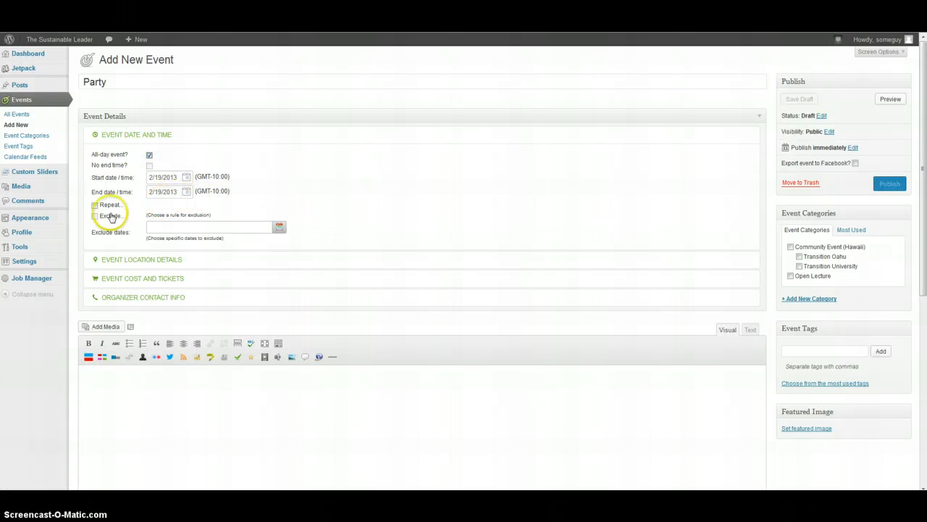
{"action": "left_click", "coordinate": [156, 259]}
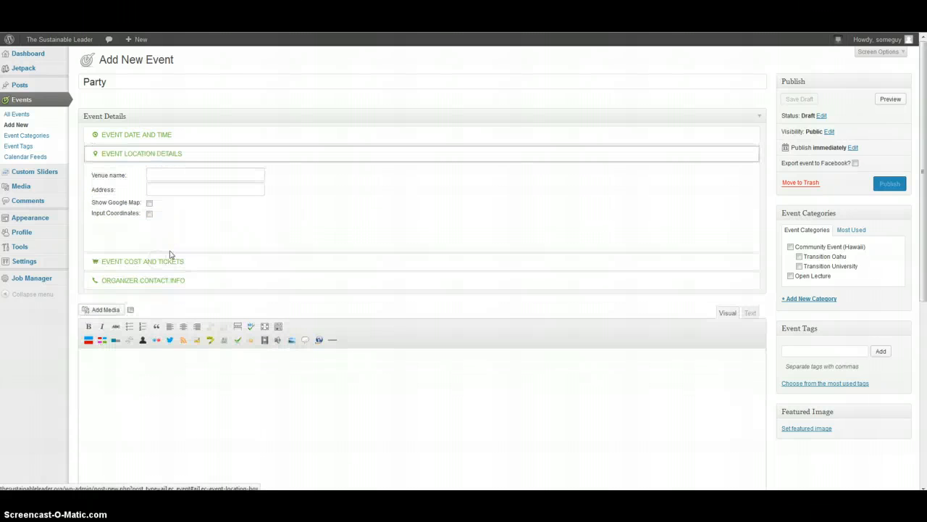
{"action": "left_click", "coordinate": [178, 176]}
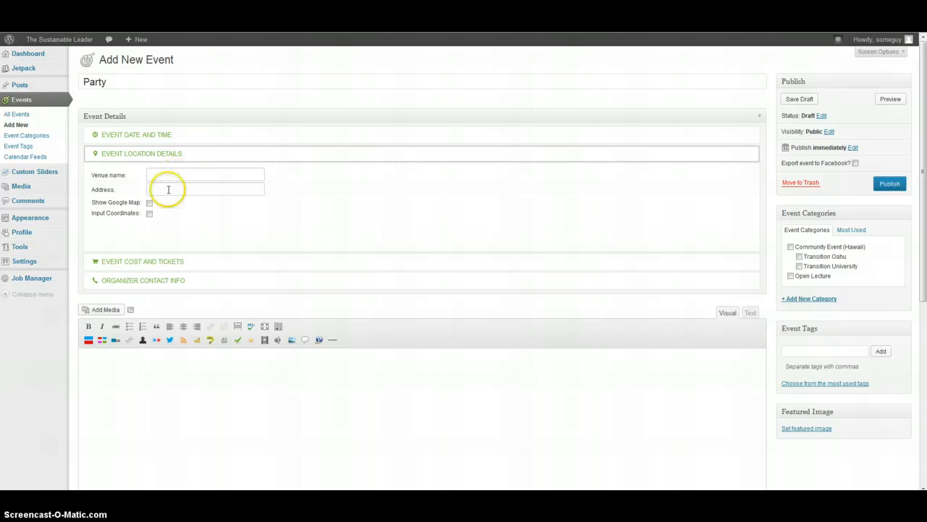
Turn on the Google map and coordinate input options, and enter hawaii pacific university as the event address
{"action": "left_click", "coordinate": [150, 203]}
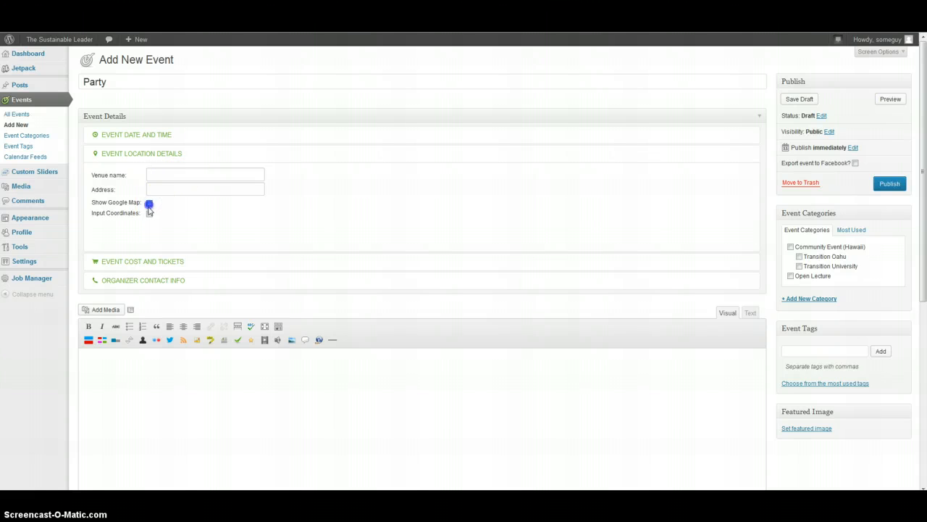
{"action": "left_click", "coordinate": [149, 213]}
{"action": "left_click", "coordinate": [155, 190]}
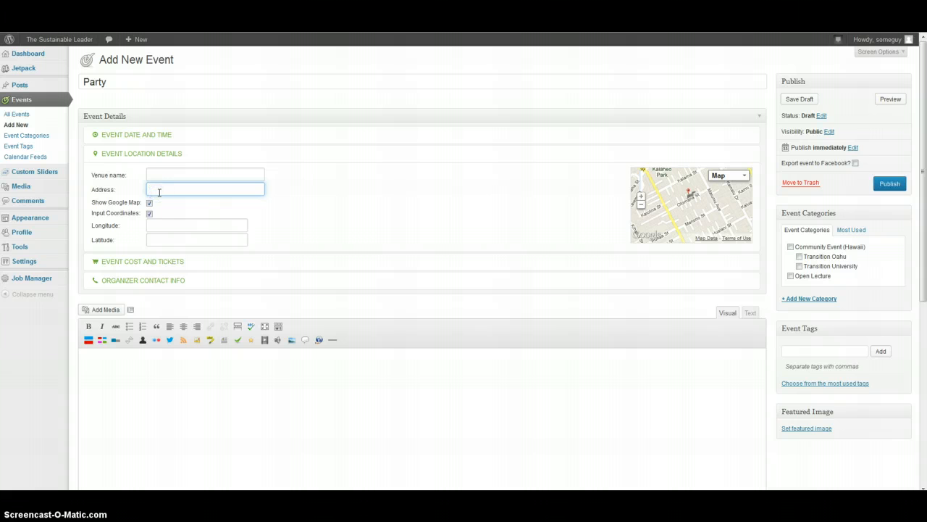
{"action": "type", "text": "N"}
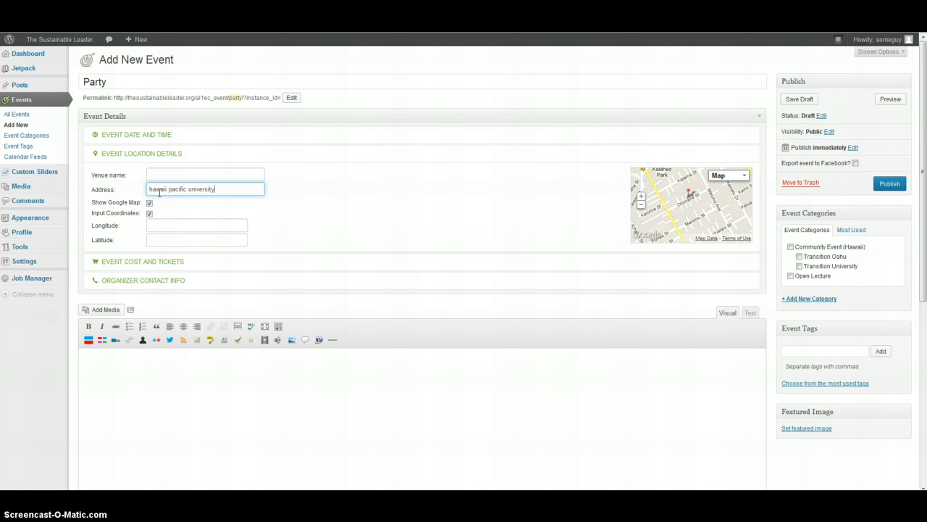
{"action": "left_click", "coordinate": [241, 188]}
{"action": "left_click", "coordinate": [182, 227]}
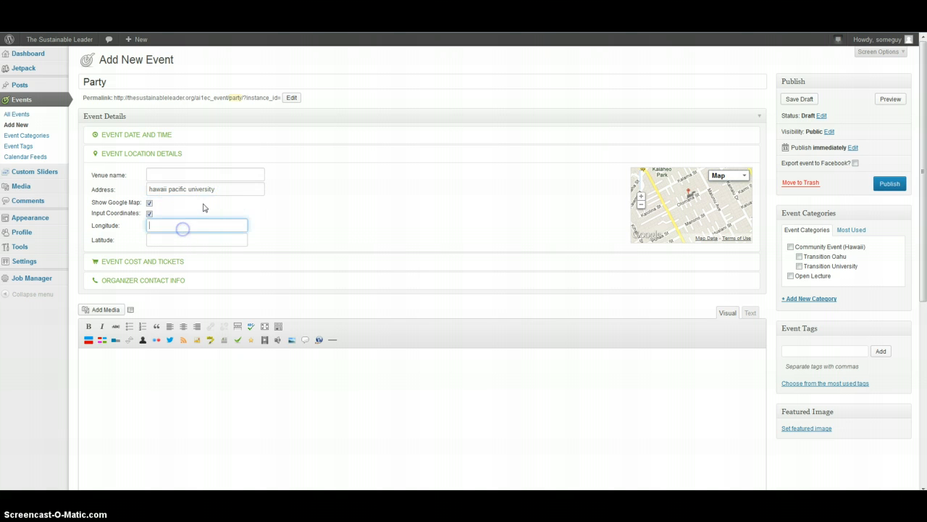
Replace the address with 1188 fort street, honolulu and turn coordinate input back off
{"action": "left_click", "coordinate": [218, 190]}
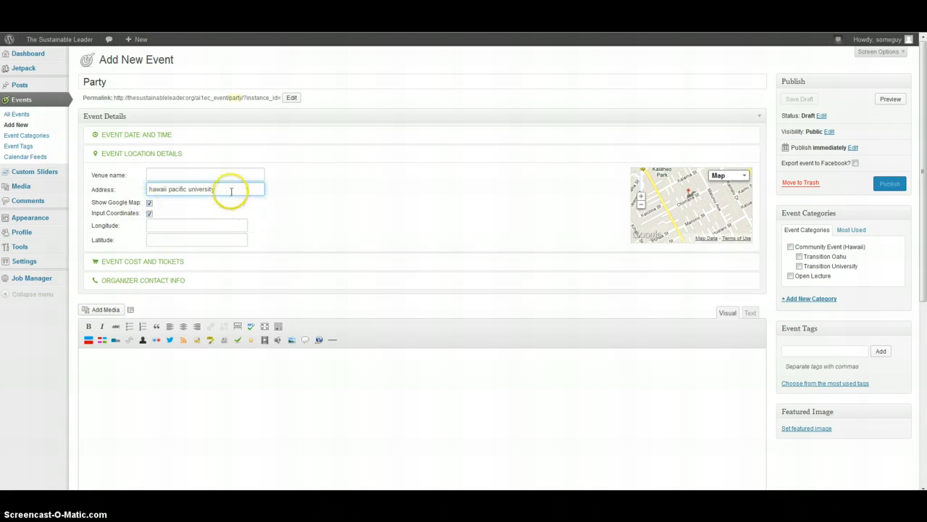
{"action": "left_click_drag", "start_coordinate": [231, 190], "coordinate": [129, 187]}
{"action": "type", "text": "1188 fort street"}
{"action": "left_click", "coordinate": [148, 213]}
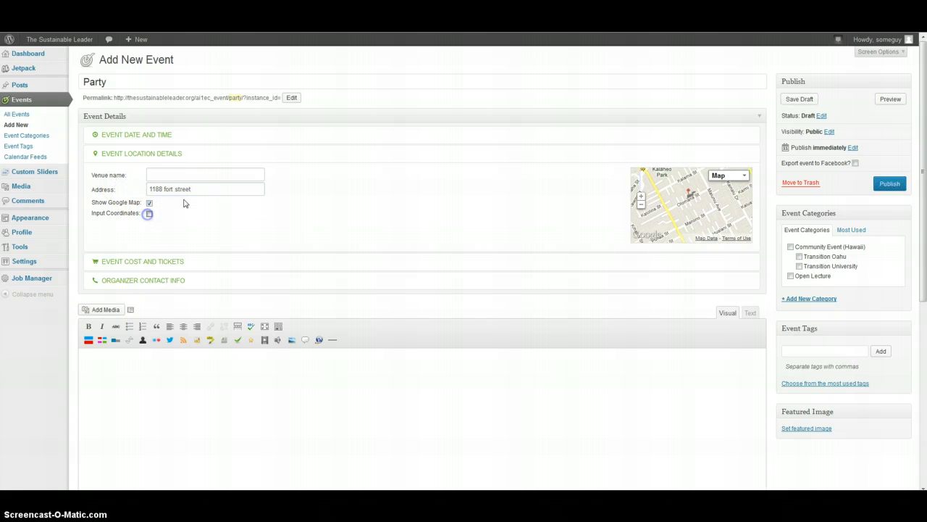
{"action": "left_click", "coordinate": [197, 189]}
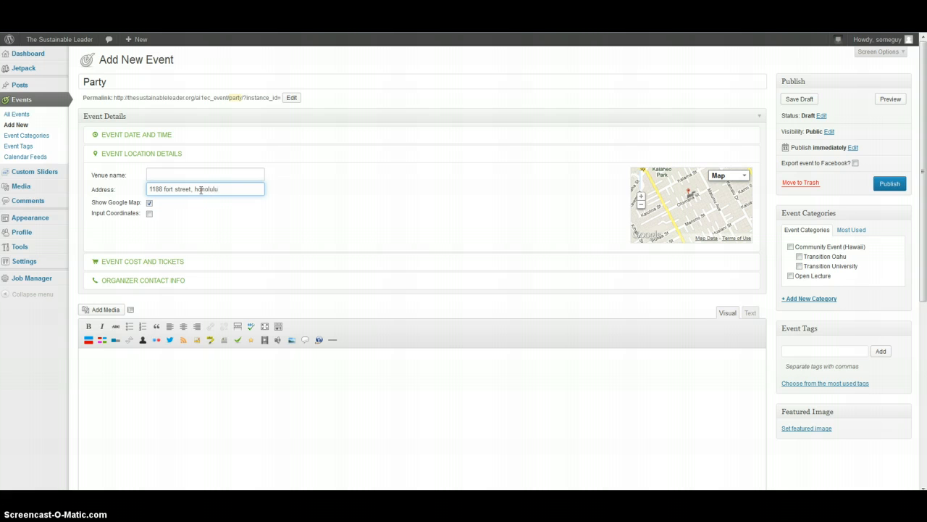
{"action": "key", "text": "Tab"}
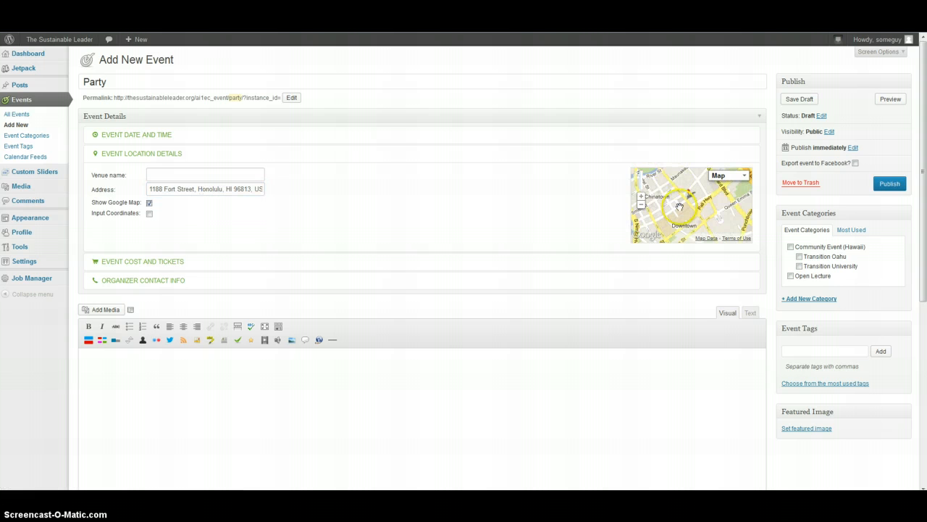
Open the cost and organizer contact sections and write party on! as the event description
{"action": "left_click", "coordinate": [131, 262]}
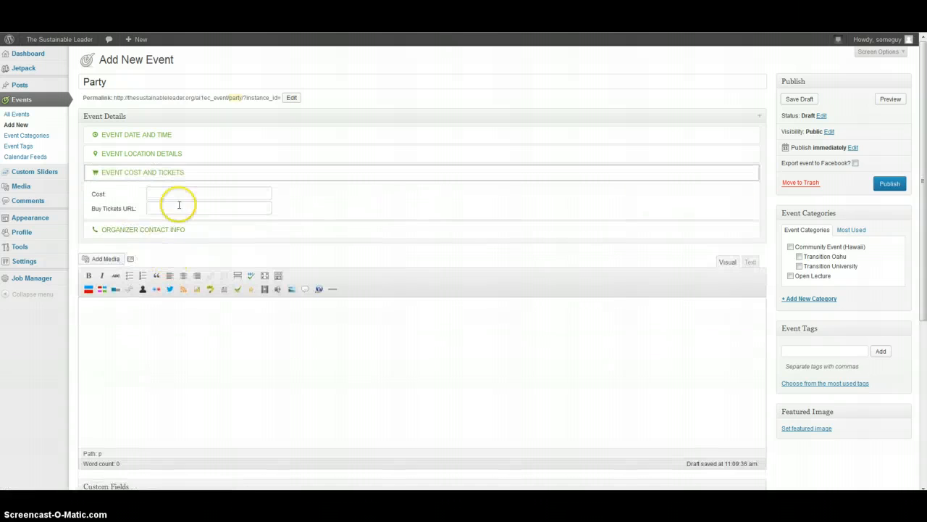
{"action": "left_click", "coordinate": [150, 230]}
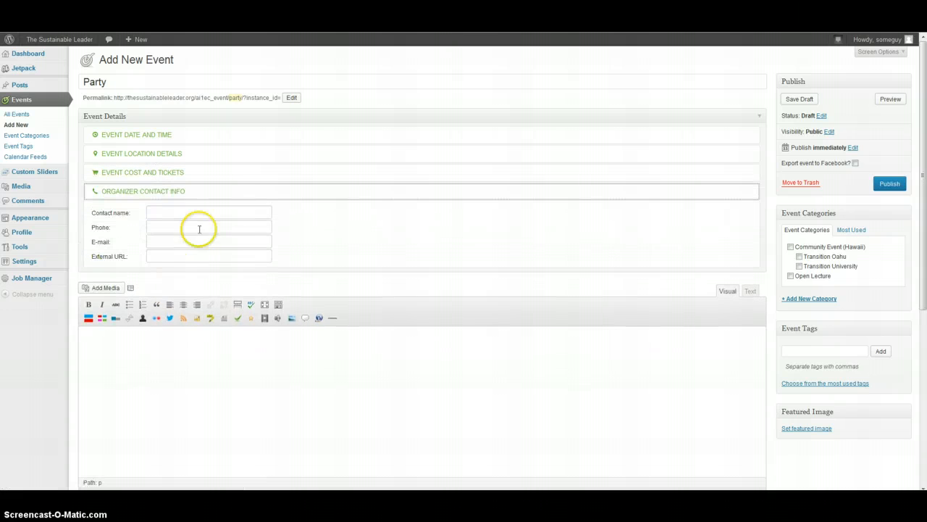
{"action": "scroll", "coordinate": [179, 295], "scroll_direction": "down", "scroll_amount": 3}
{"action": "left_click", "coordinate": [149, 257]}
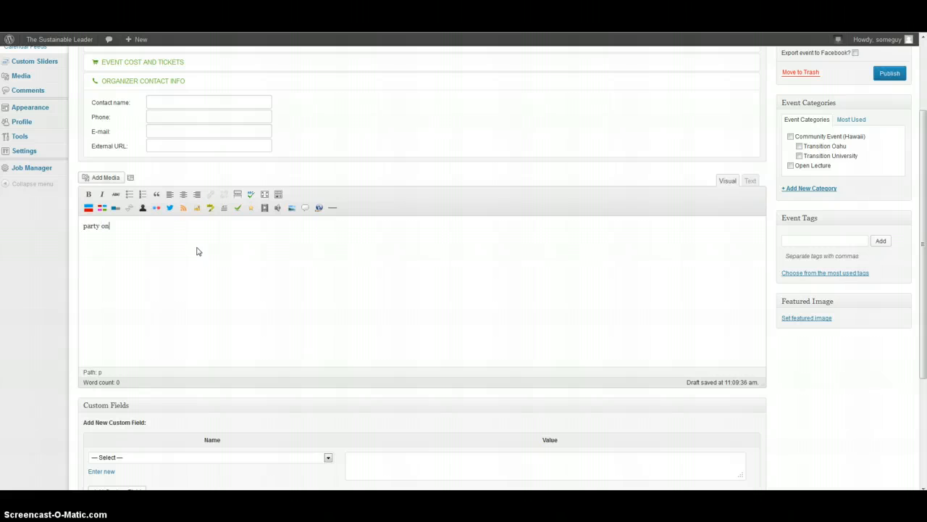
{"action": "scroll", "coordinate": [196, 251], "scroll_direction": "up", "scroll_amount": 3}
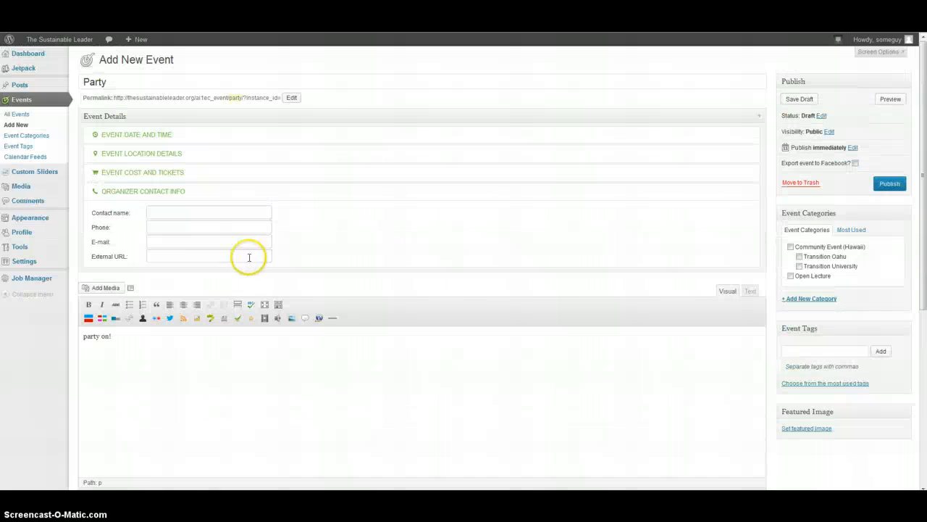
Publish the event and scroll through the site's events listing
{"action": "left_click", "coordinate": [890, 182]}
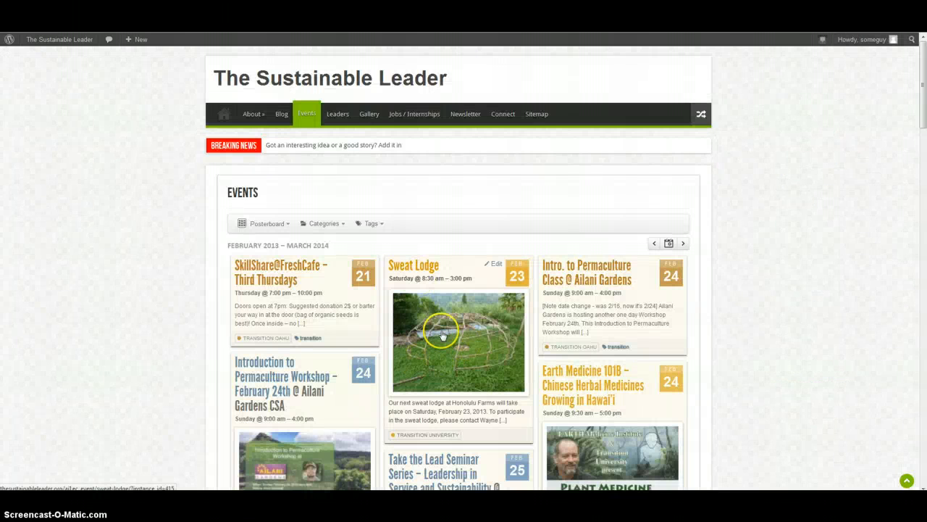
{"action": "scroll", "coordinate": [443, 335], "scroll_direction": "down", "scroll_amount": 1}
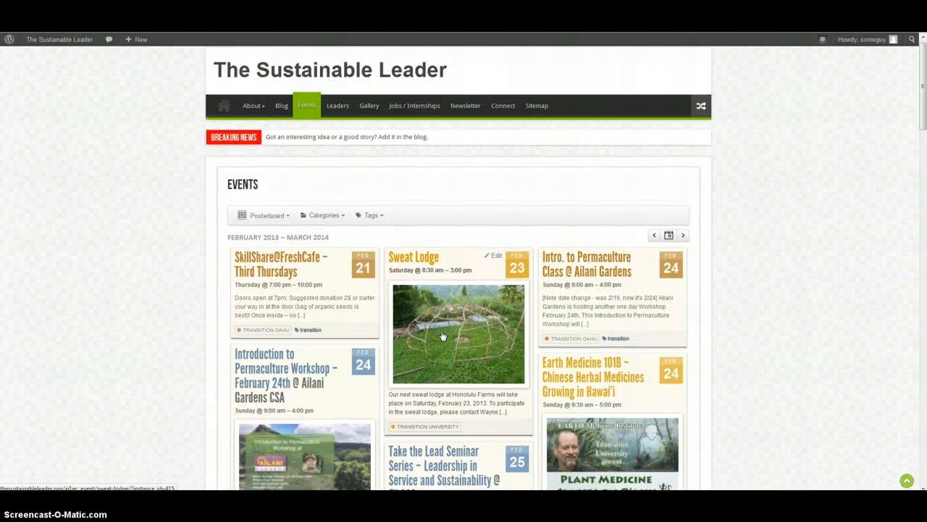
{"action": "scroll", "coordinate": [443, 336], "scroll_direction": "down", "scroll_amount": 3}
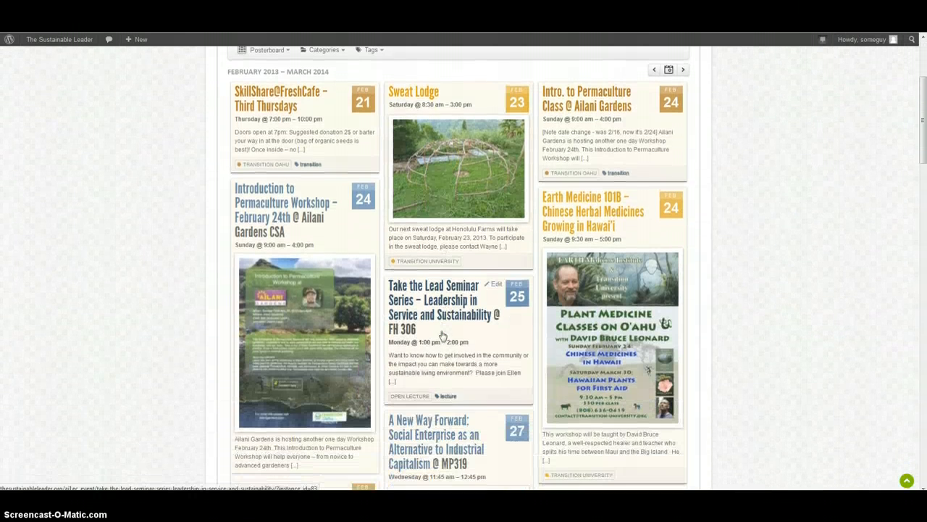
{"action": "scroll", "coordinate": [443, 335], "scroll_direction": "down", "scroll_amount": 1}
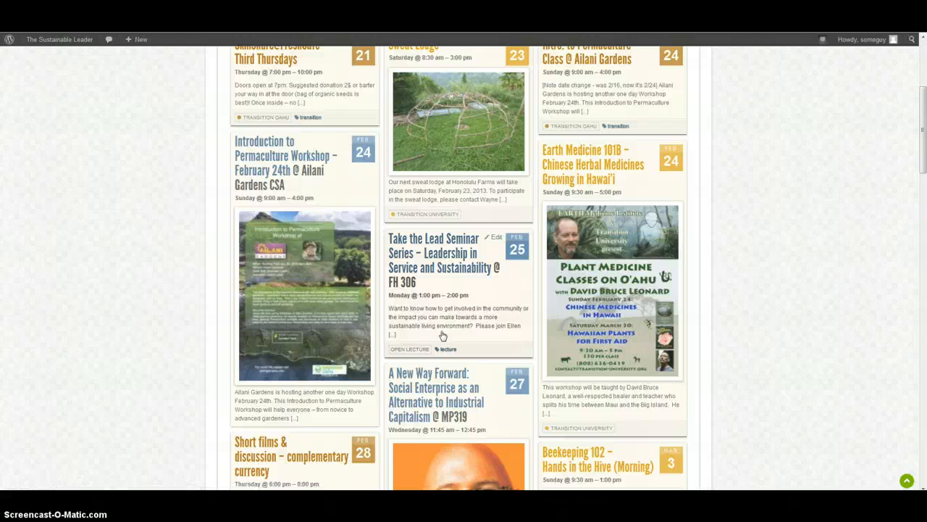
{"action": "scroll", "coordinate": [444, 334], "scroll_direction": "up", "scroll_amount": 4}
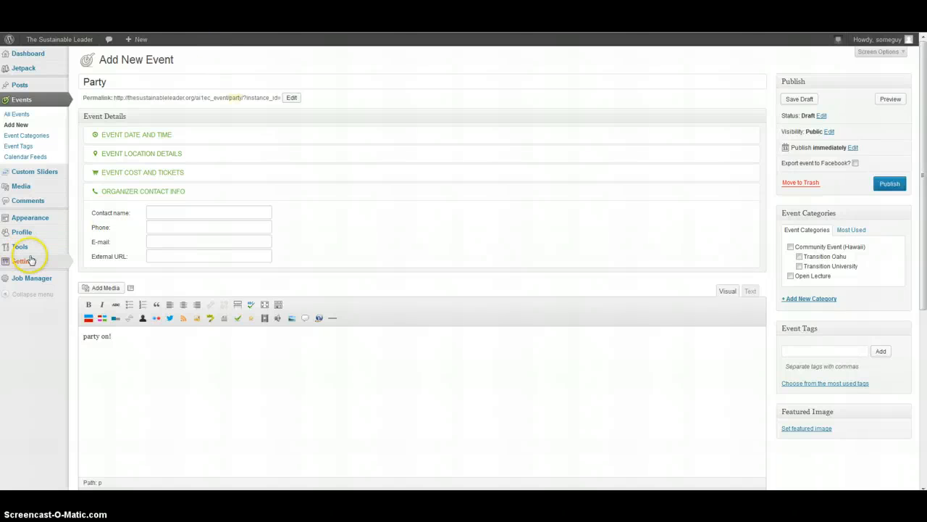
Go to the site's home page
{"action": "left_click", "coordinate": [40, 286]}
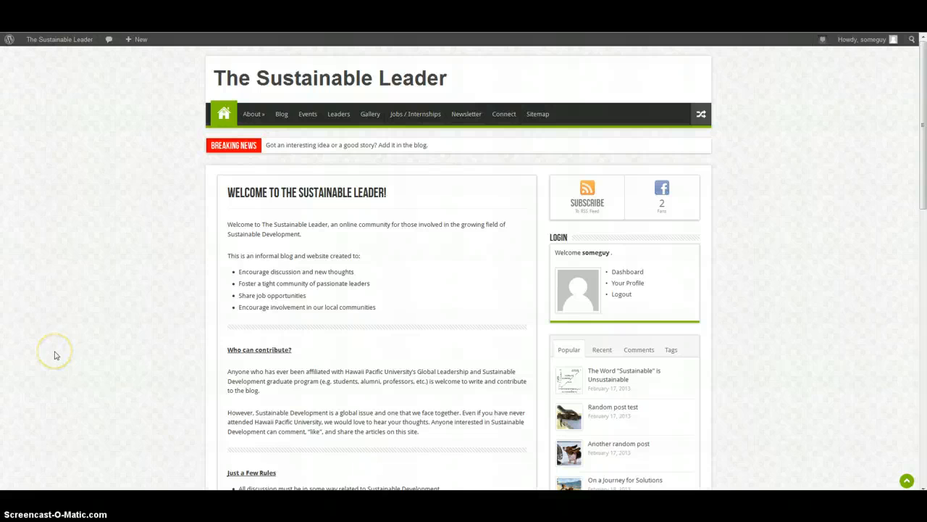
{"action": "left_click", "coordinate": [131, 451]}
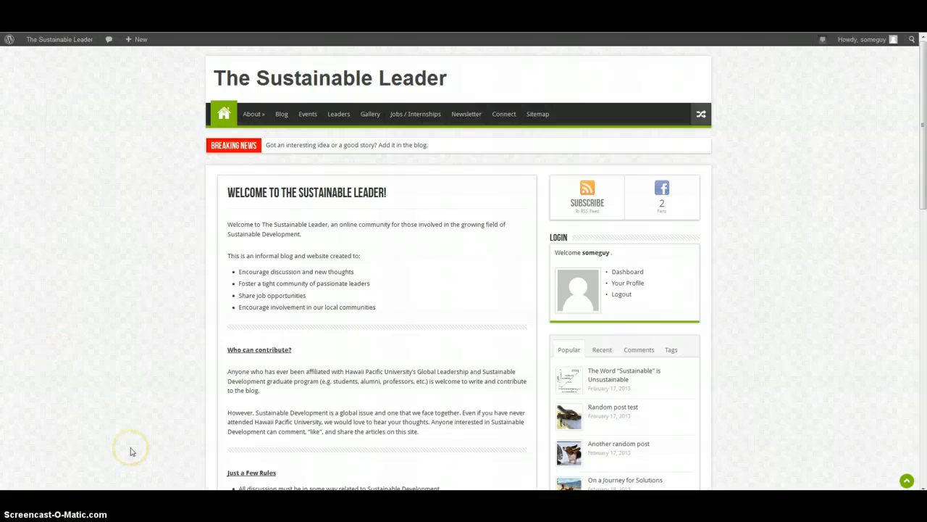